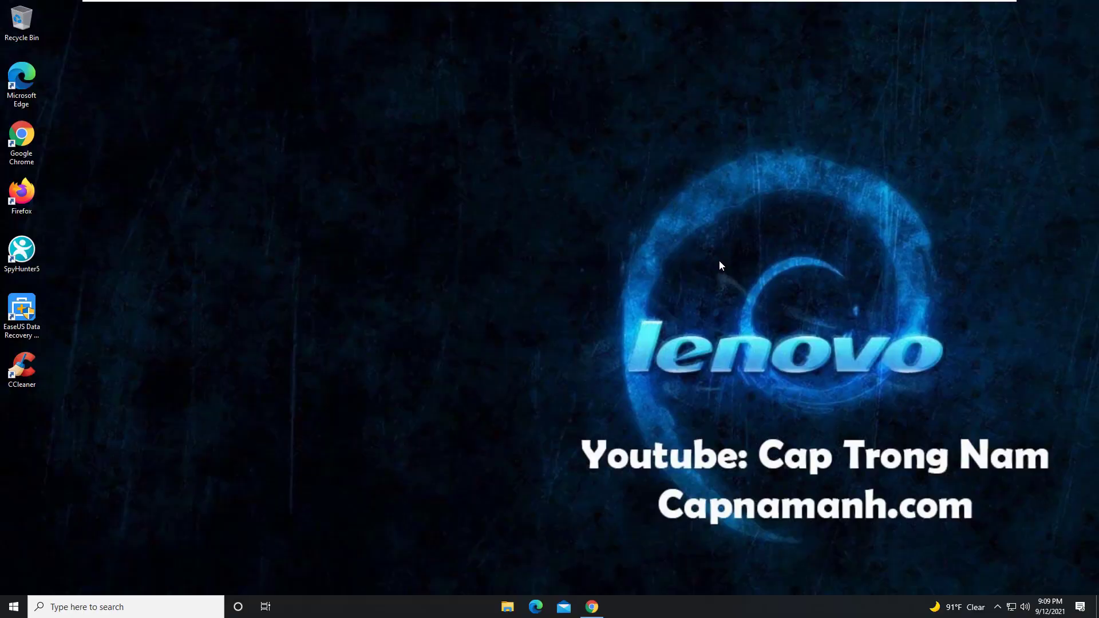
# Step: Restart Windows 10 from the Start menu's Power options
pyautogui.click(14, 608)
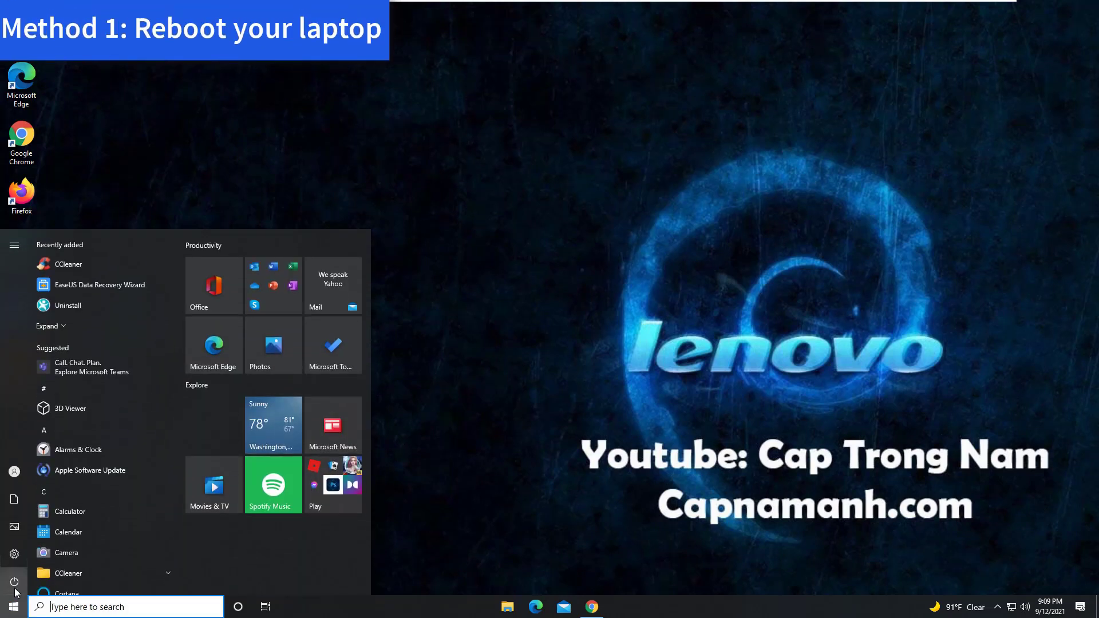
pyautogui.click(14, 583)
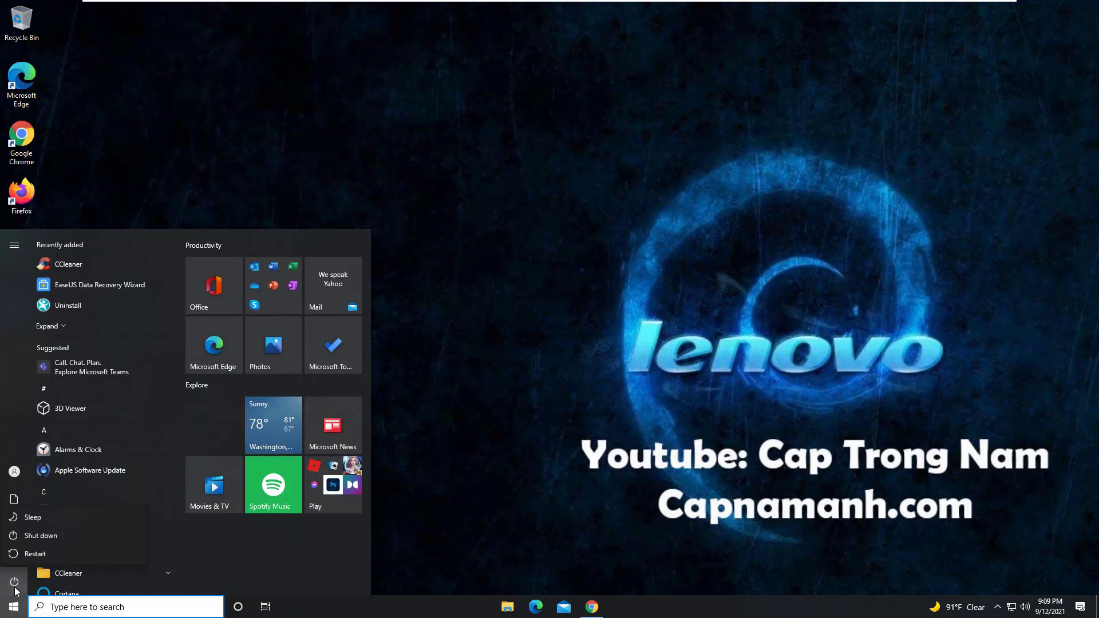
pyautogui.click(57, 555)
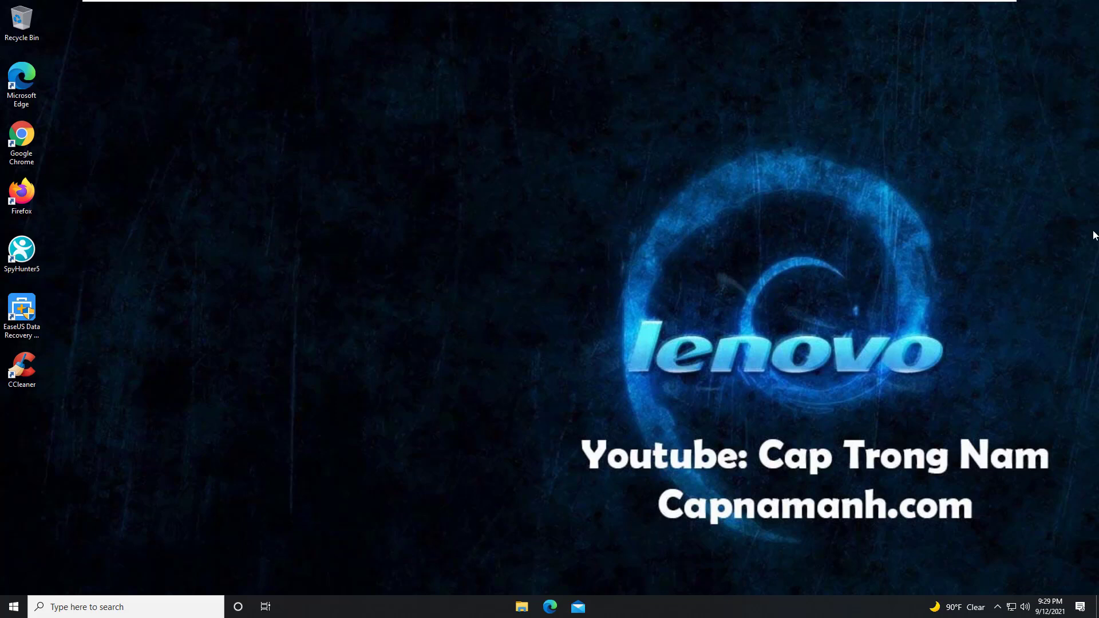
# Step: Switch Use Filter Keys off under Settings > Ease of Access > Keyboard
pyautogui.click(22, 607)
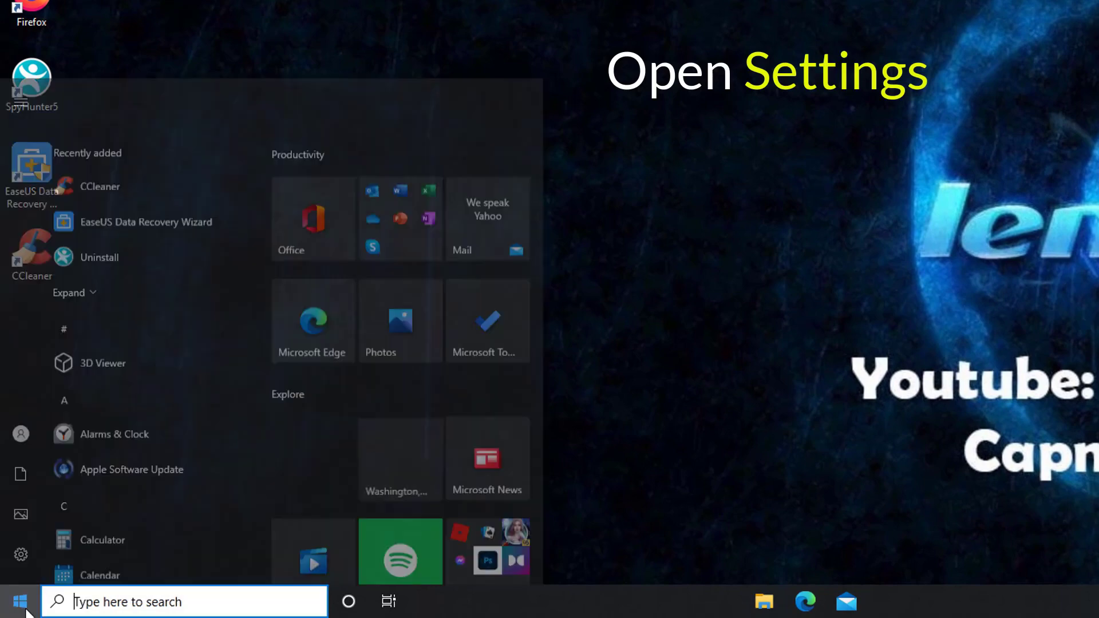
pyautogui.click(110, 520)
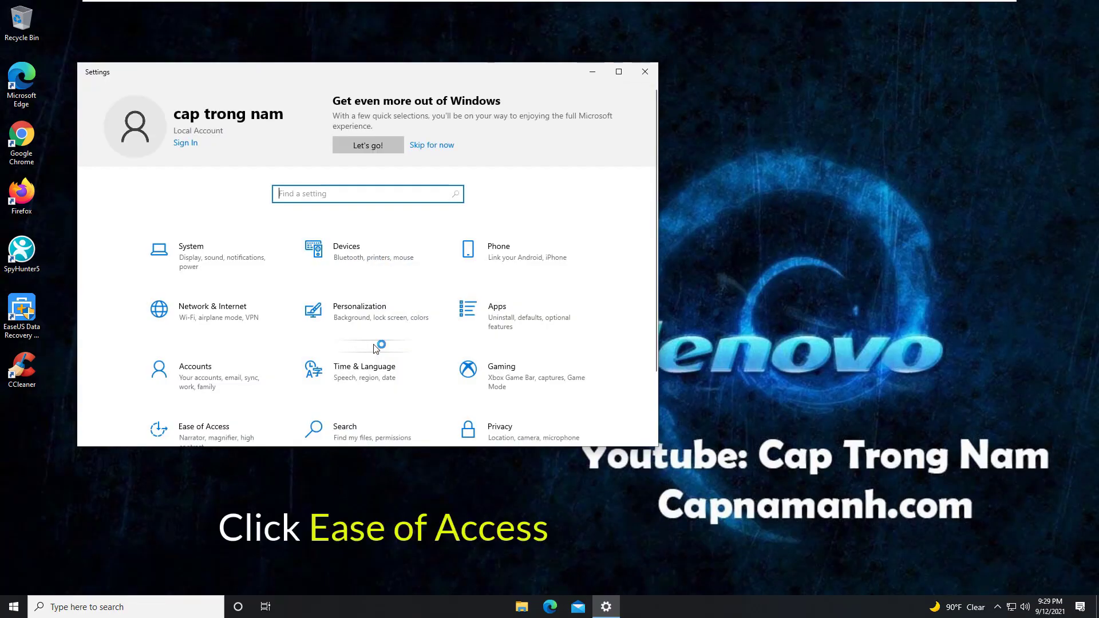
pyautogui.scroll(-2, 308, 382)
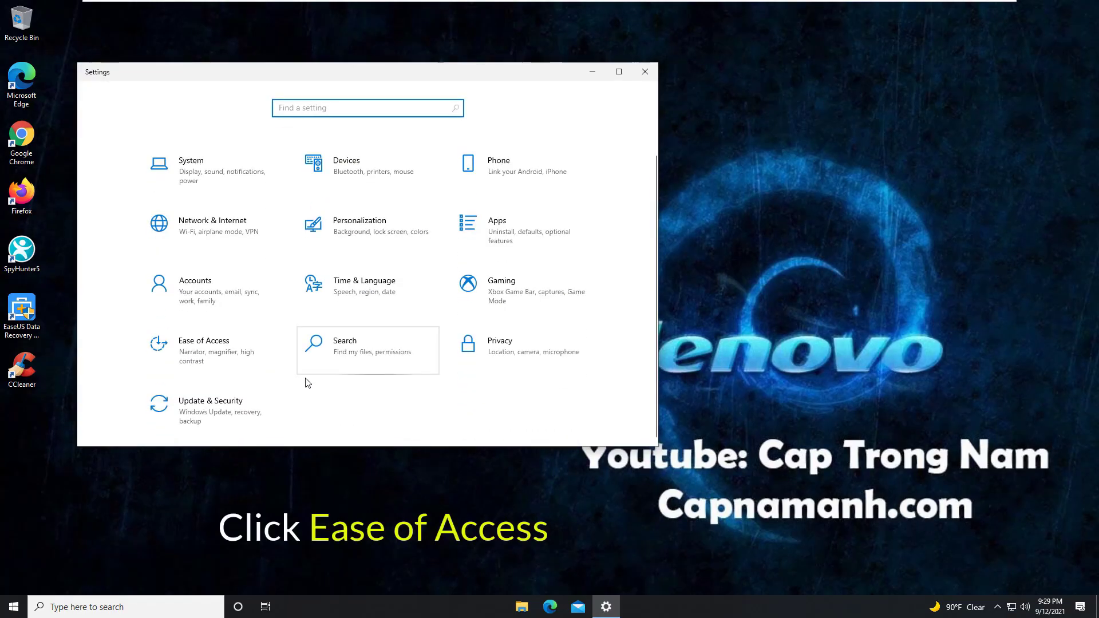
pyautogui.click(225, 366)
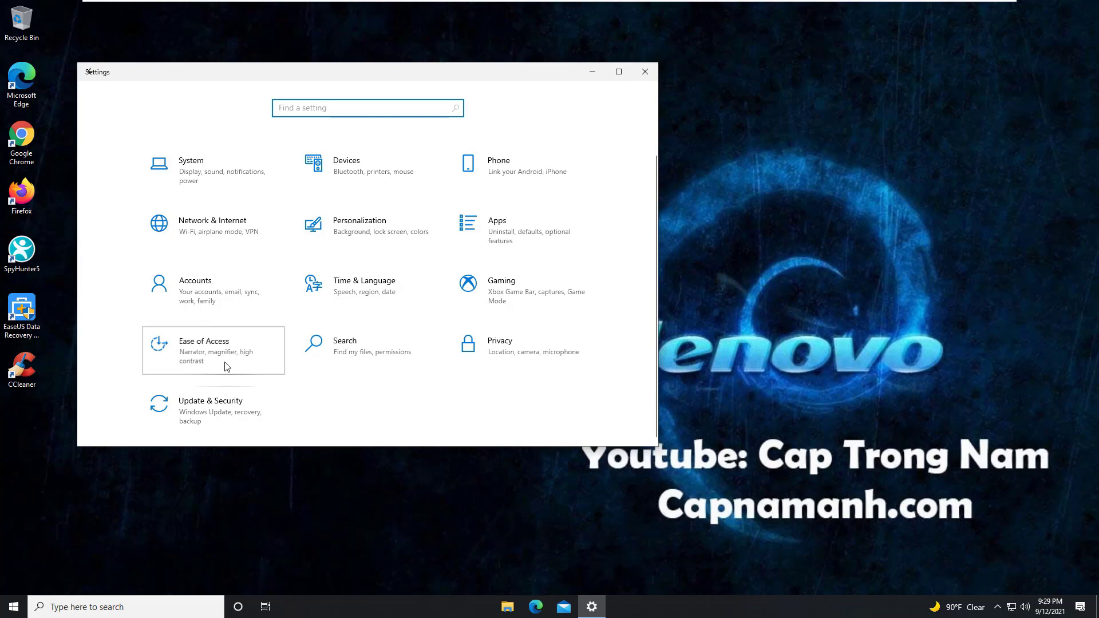
pyautogui.scroll(-2, 231, 360)
pyautogui.scroll(-2, 230, 359)
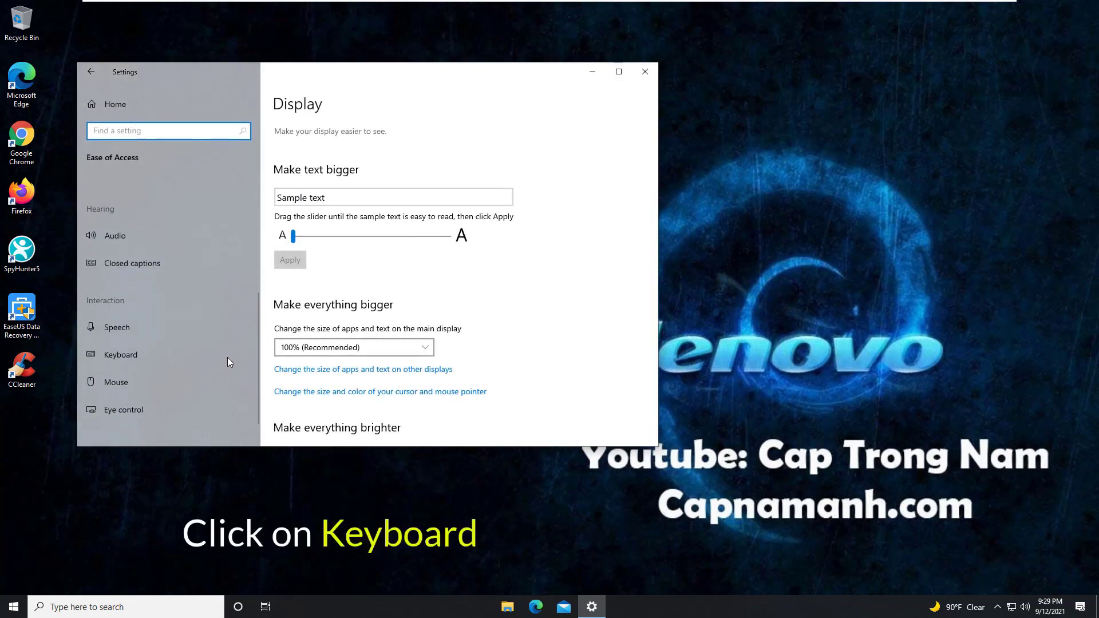
pyautogui.click(151, 335)
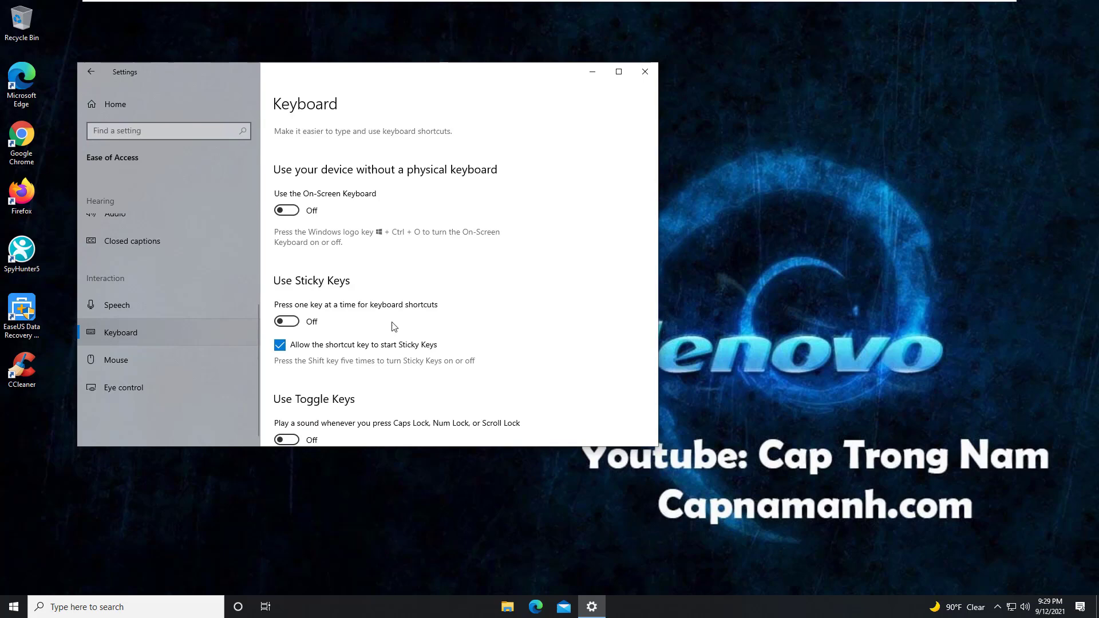
pyautogui.scroll(-3, 395, 326)
pyautogui.scroll(-2, 424, 328)
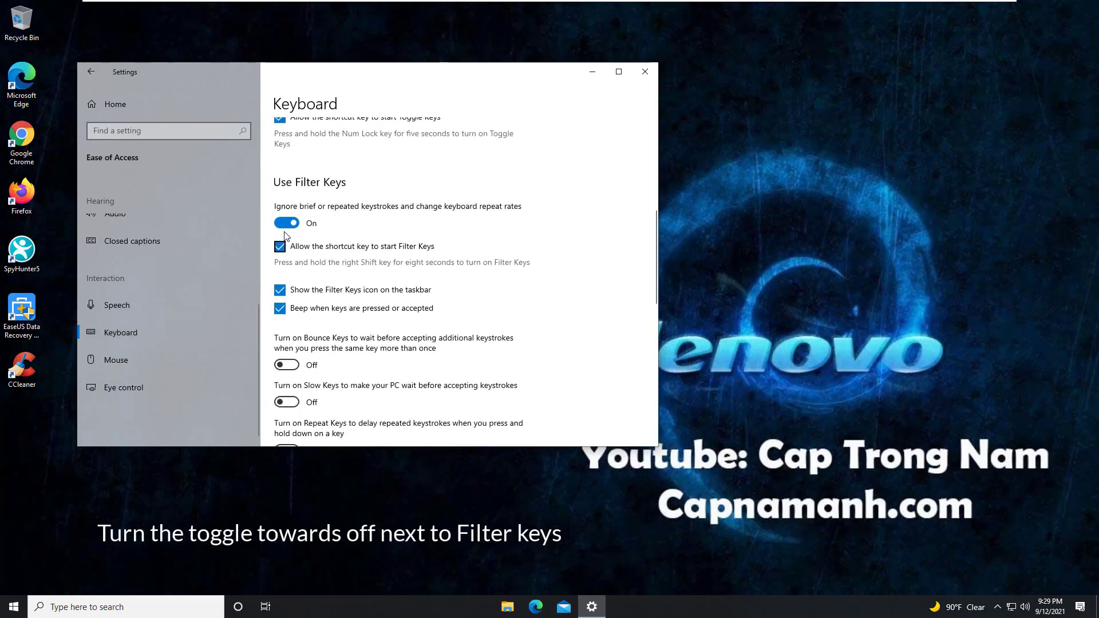
pyautogui.click(284, 224)
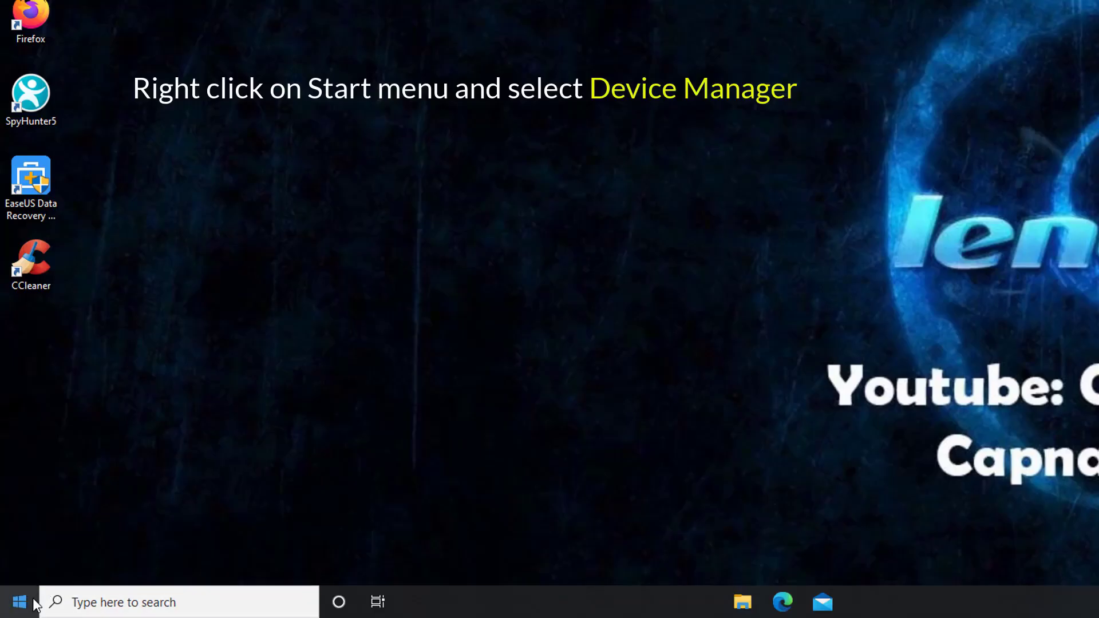
# Step: Uninstall the Standard PS/2 Keyboard device in Device Manager and accept the restart
pyautogui.rightClick(25, 608)
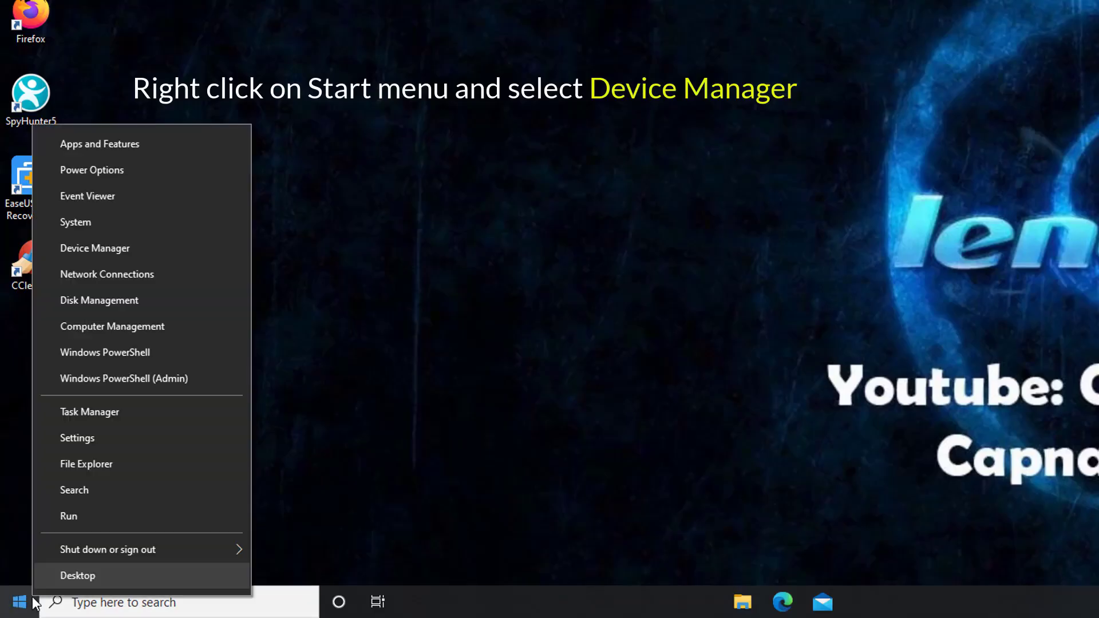
pyautogui.click(121, 249)
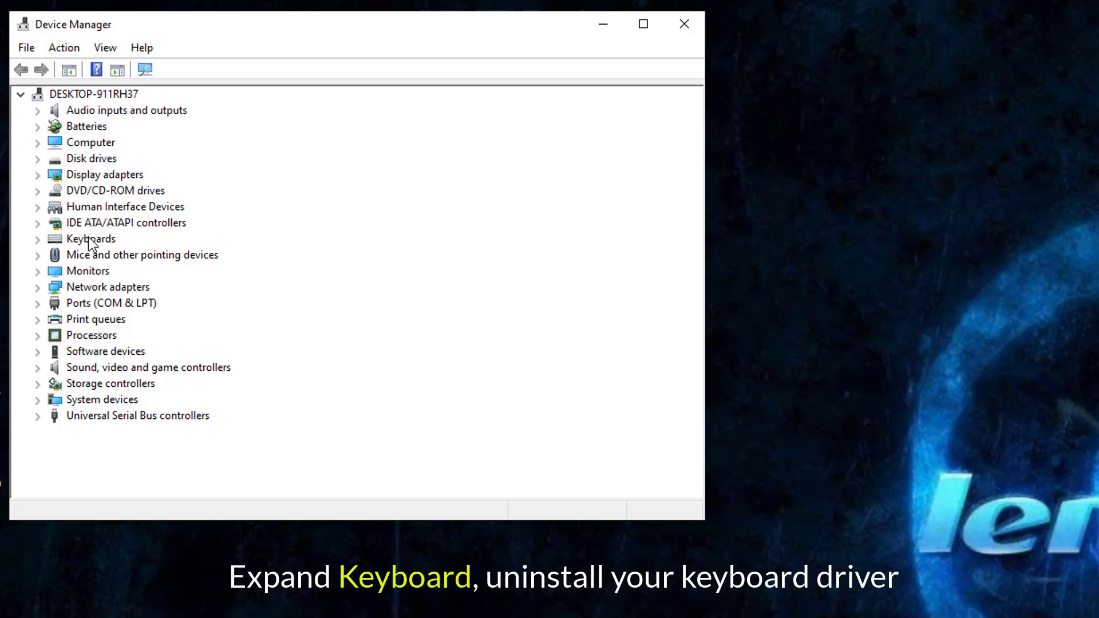
pyautogui.doubleClick(91, 239)
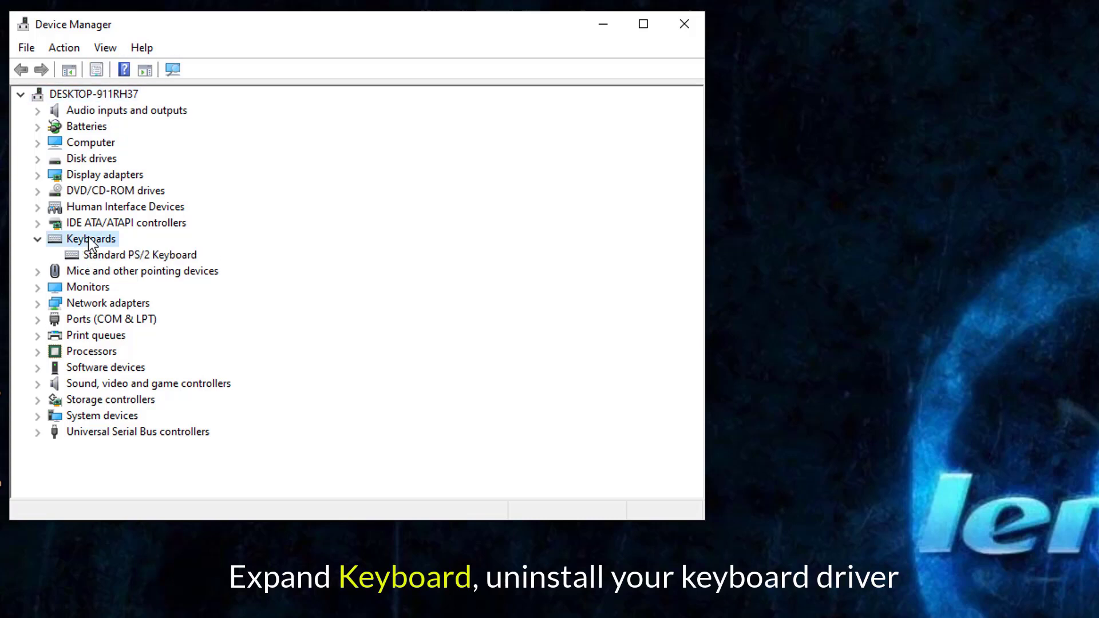
pyautogui.click(178, 258)
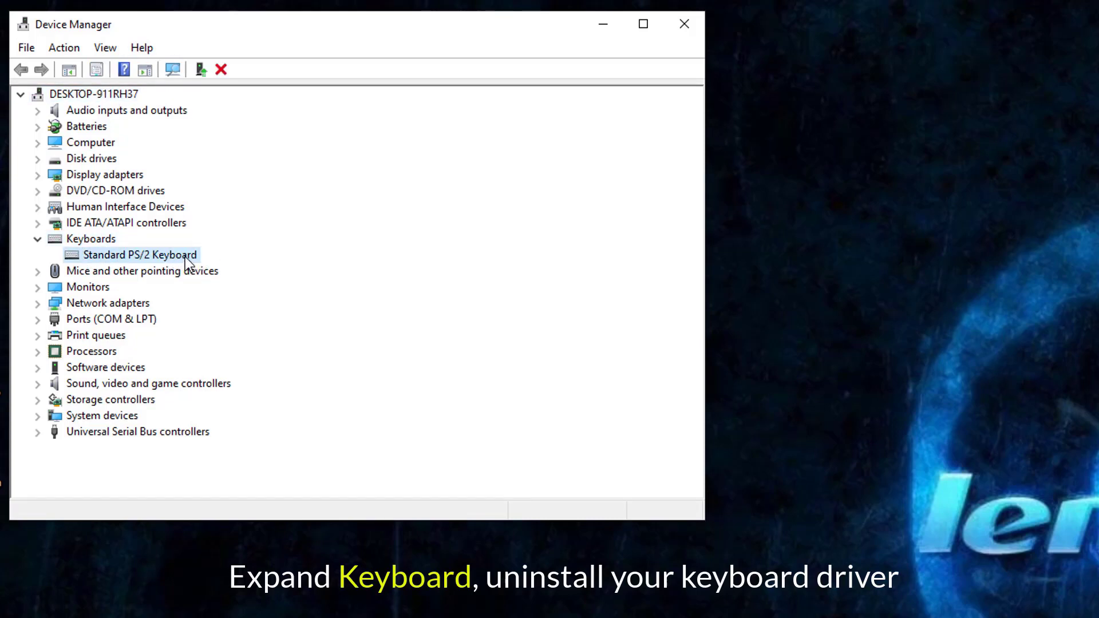
pyautogui.rightClick(184, 256)
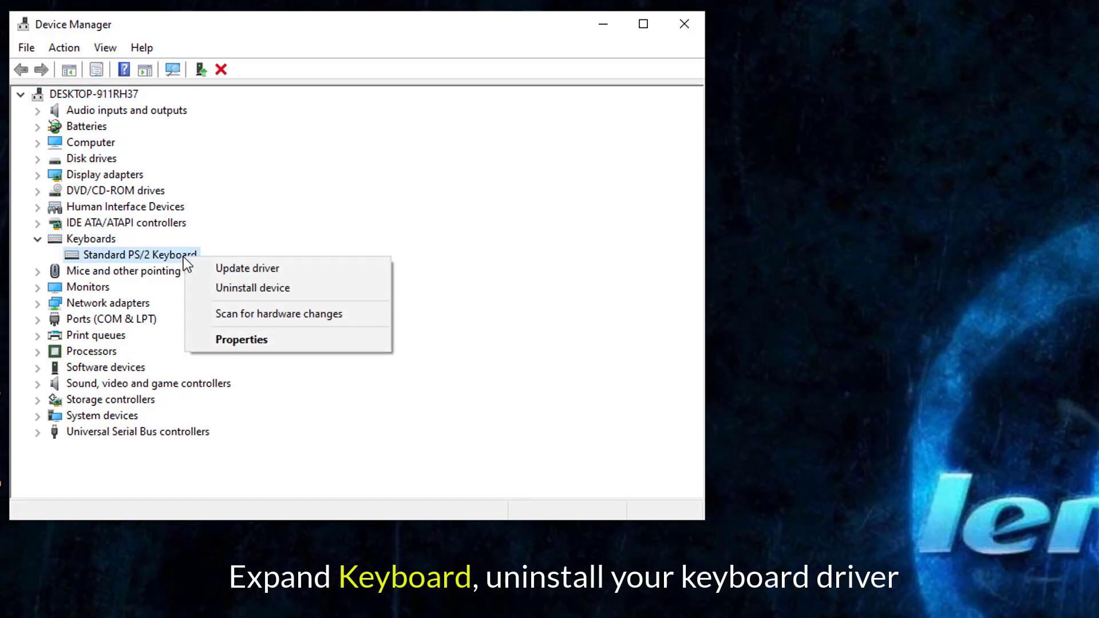
pyautogui.click(272, 287)
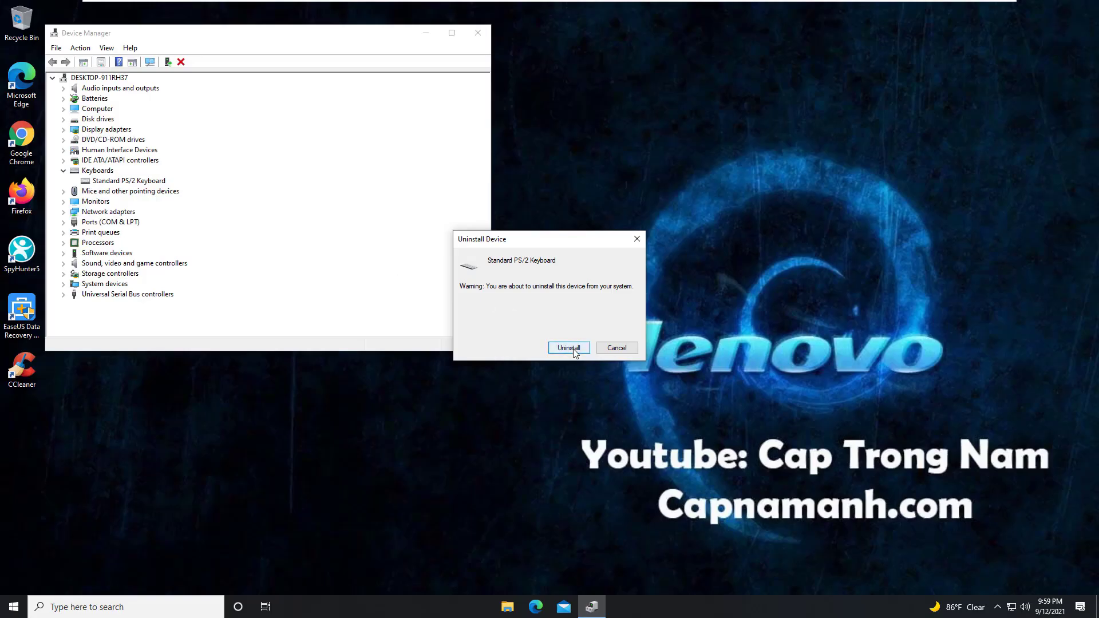
pyautogui.click(573, 349)
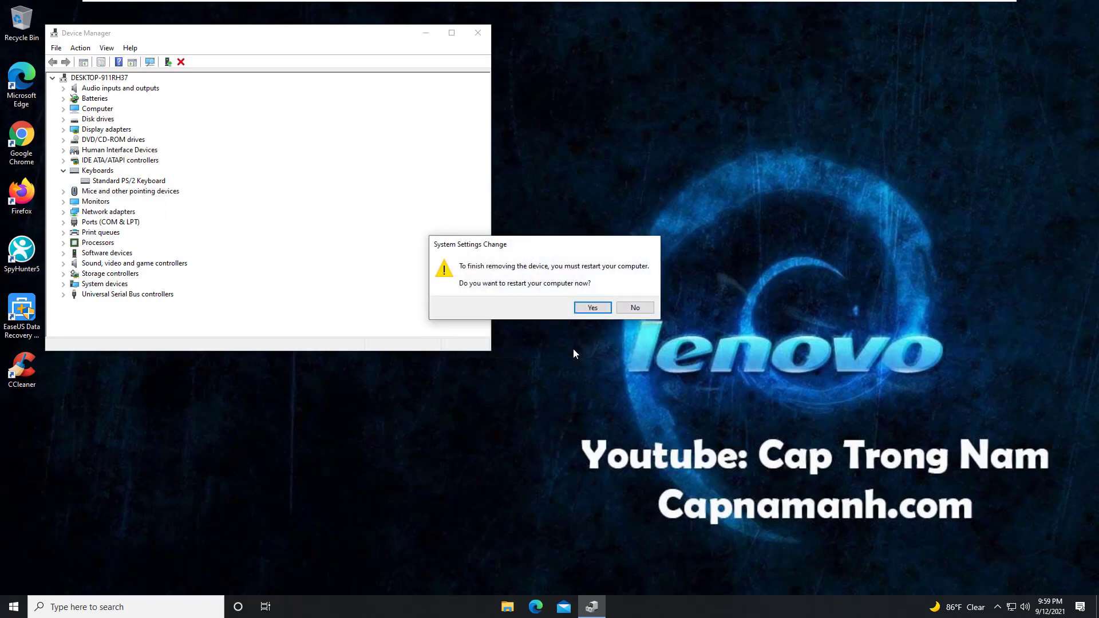
pyautogui.click(600, 309)
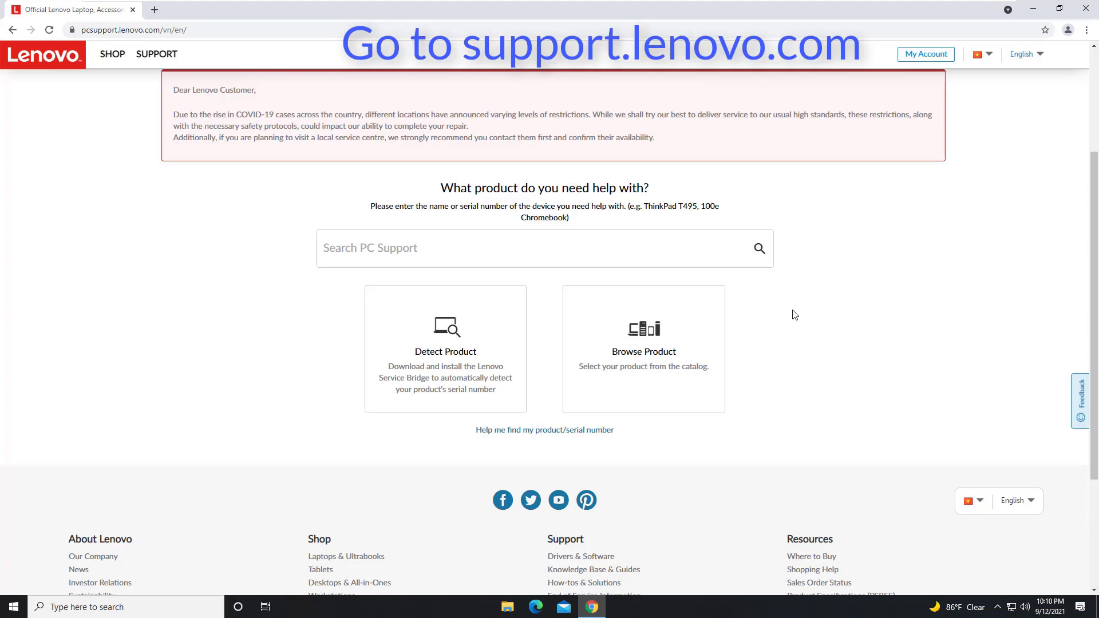
# Step: Turn on the On-Screen Keyboard in Ease of Access keyboard settings
pyautogui.click(13, 608)
pyautogui.click(9, 559)
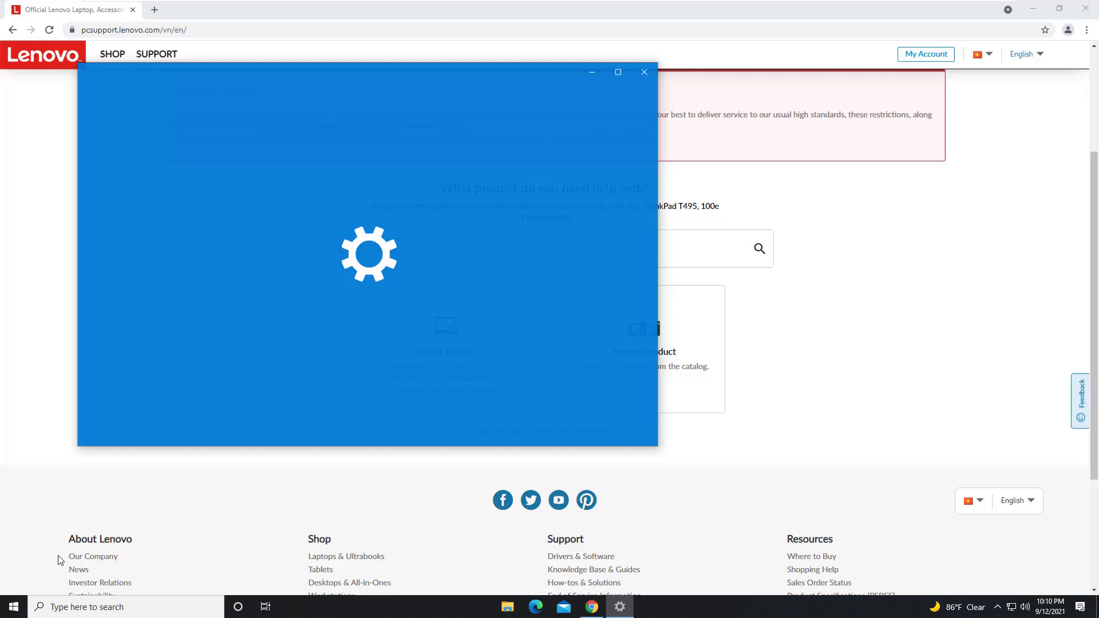
pyautogui.click(217, 362)
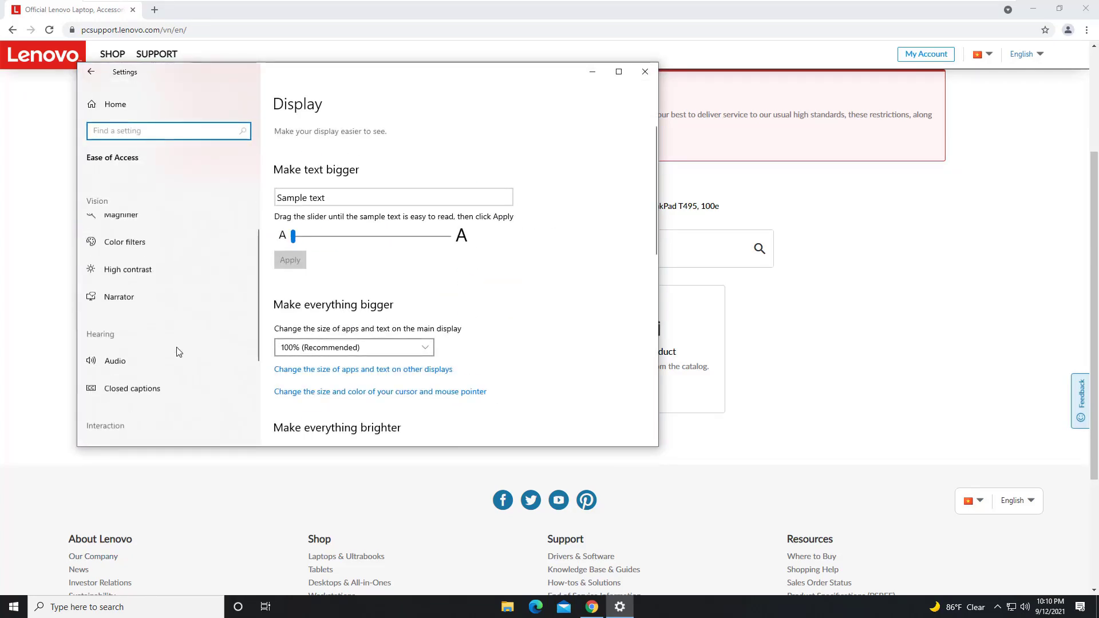
pyautogui.scroll(-5, 150, 374)
pyautogui.click(150, 375)
pyautogui.click(286, 210)
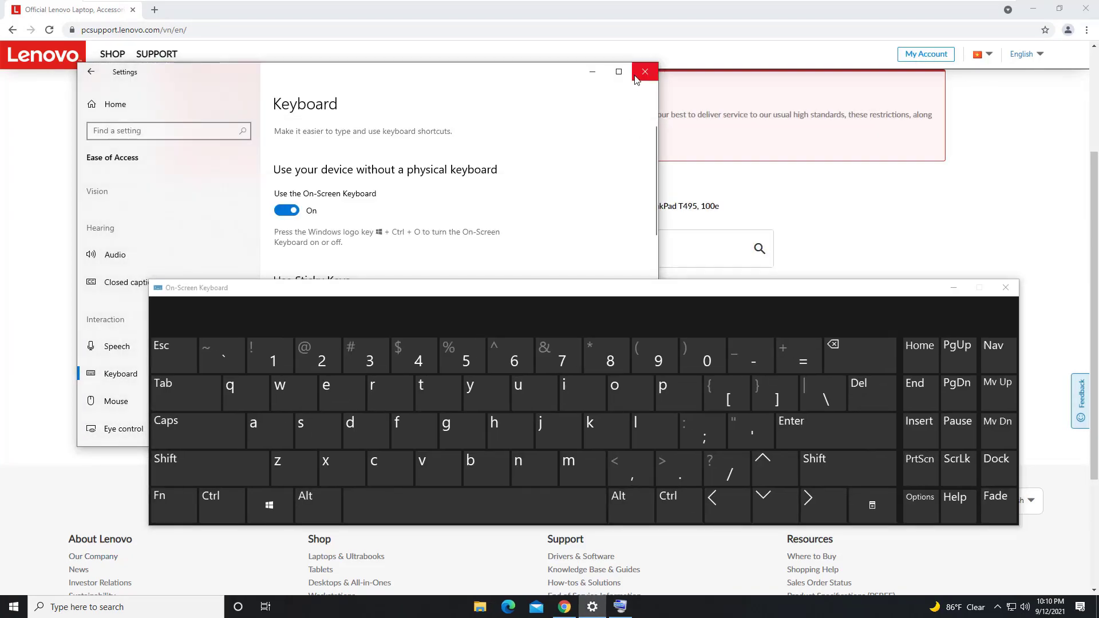
pyautogui.click(645, 72)
# Step: Search PC Support for 'ideapad3 14iml05' and open the ideapad 3-14IML05 Laptop page
pyautogui.click(540, 248)
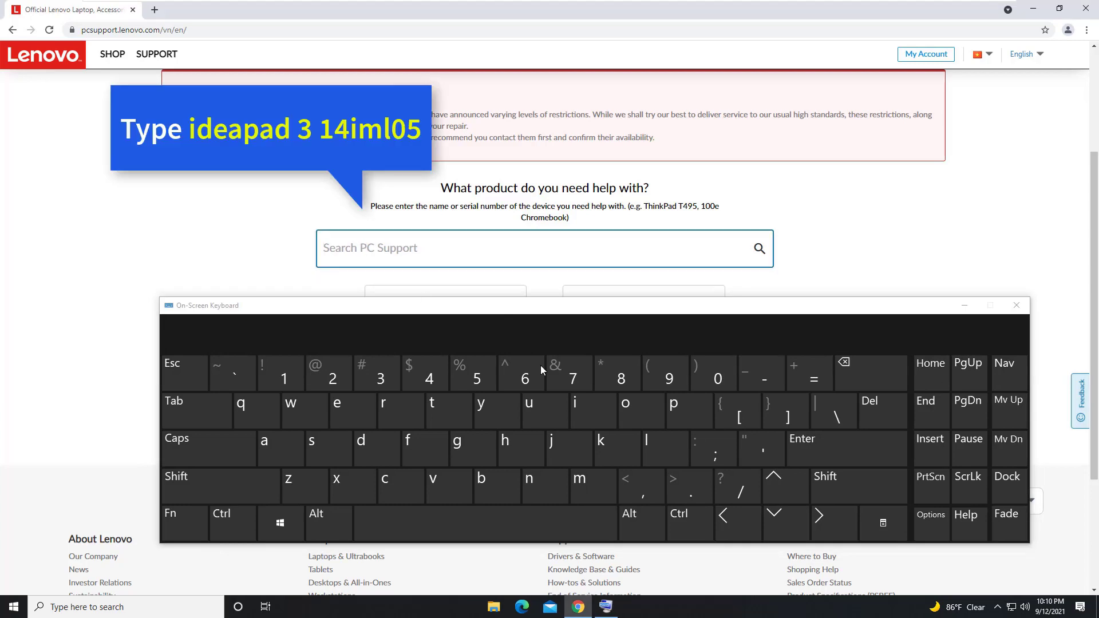
pyautogui.click(587, 415)
pyautogui.click(372, 450)
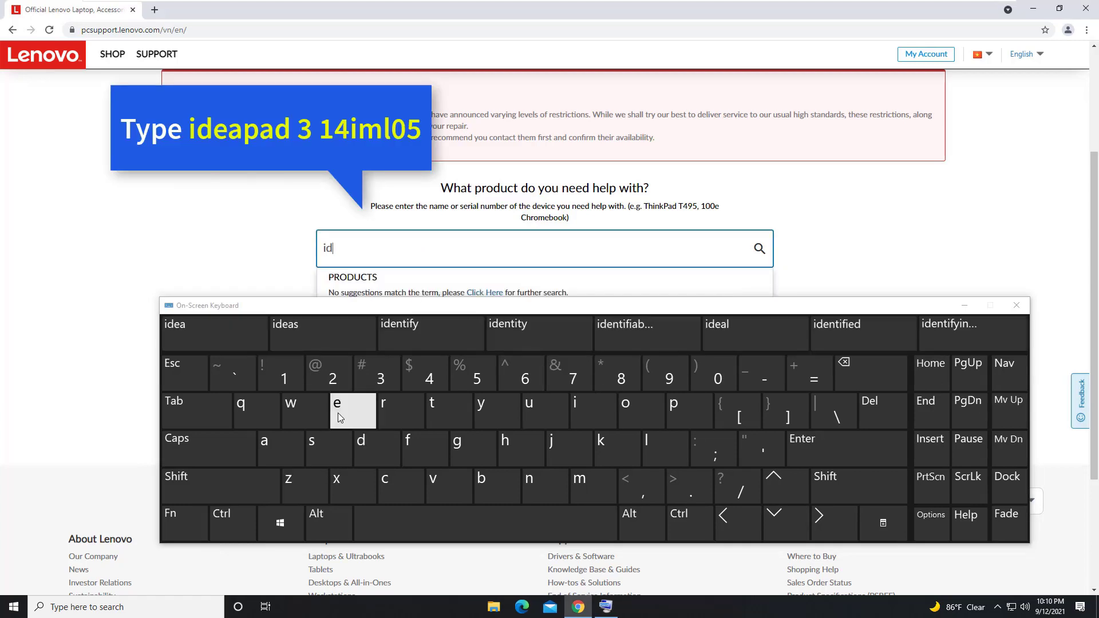
pyautogui.click(337, 413)
pyautogui.click(262, 449)
pyautogui.click(690, 411)
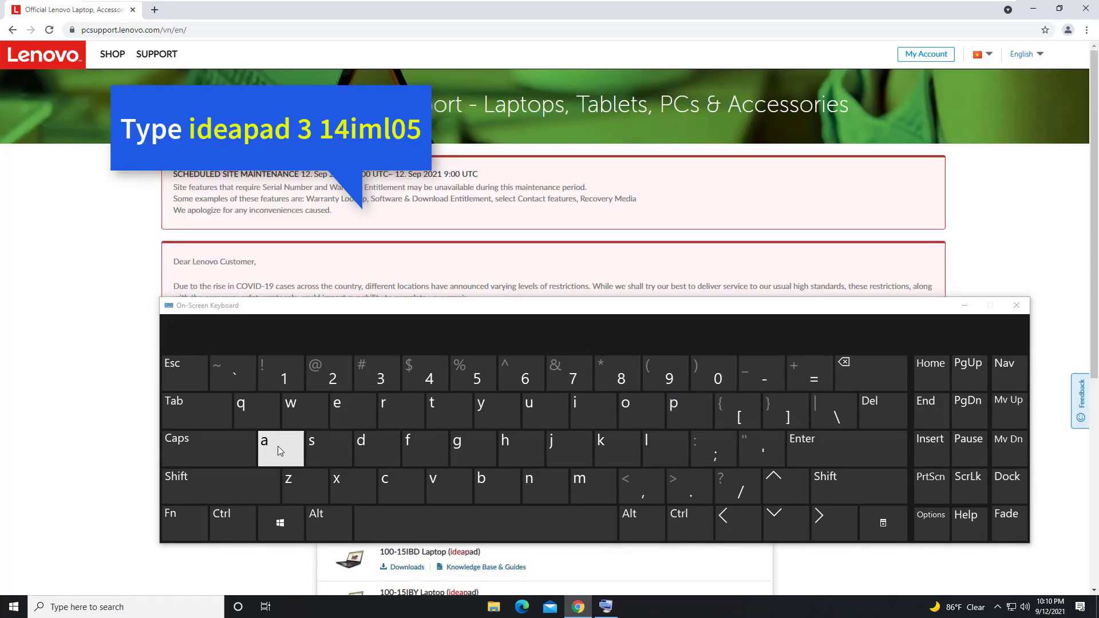
pyautogui.click(373, 391)
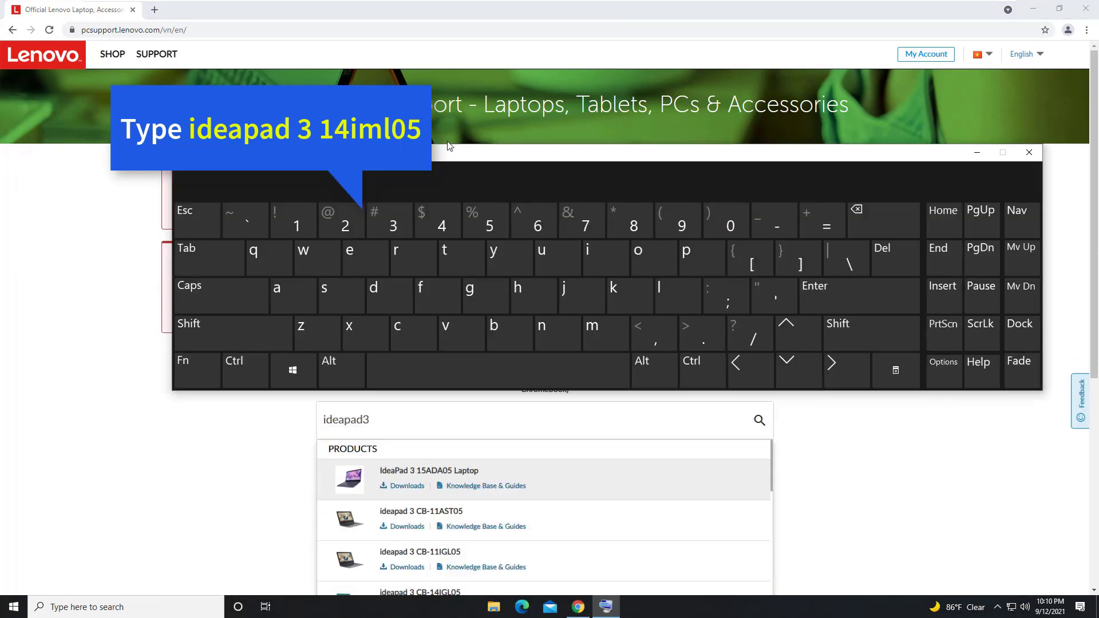
pyautogui.click(444, 327)
pyautogui.write('14')
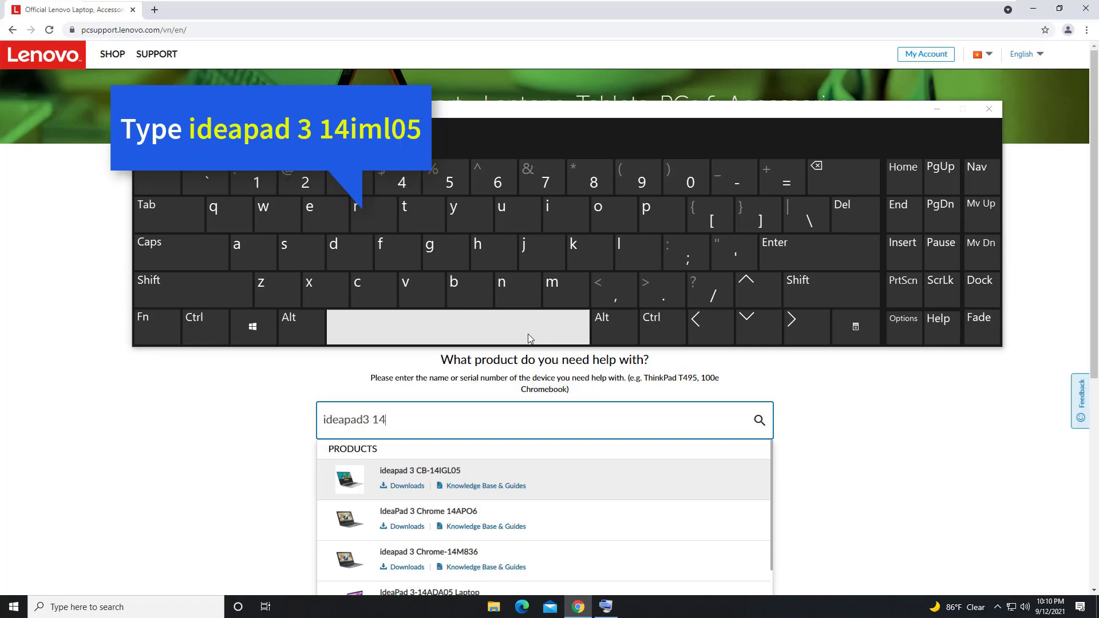
pyautogui.click(558, 221)
pyautogui.click(558, 289)
pyautogui.click(621, 259)
pyautogui.click(686, 180)
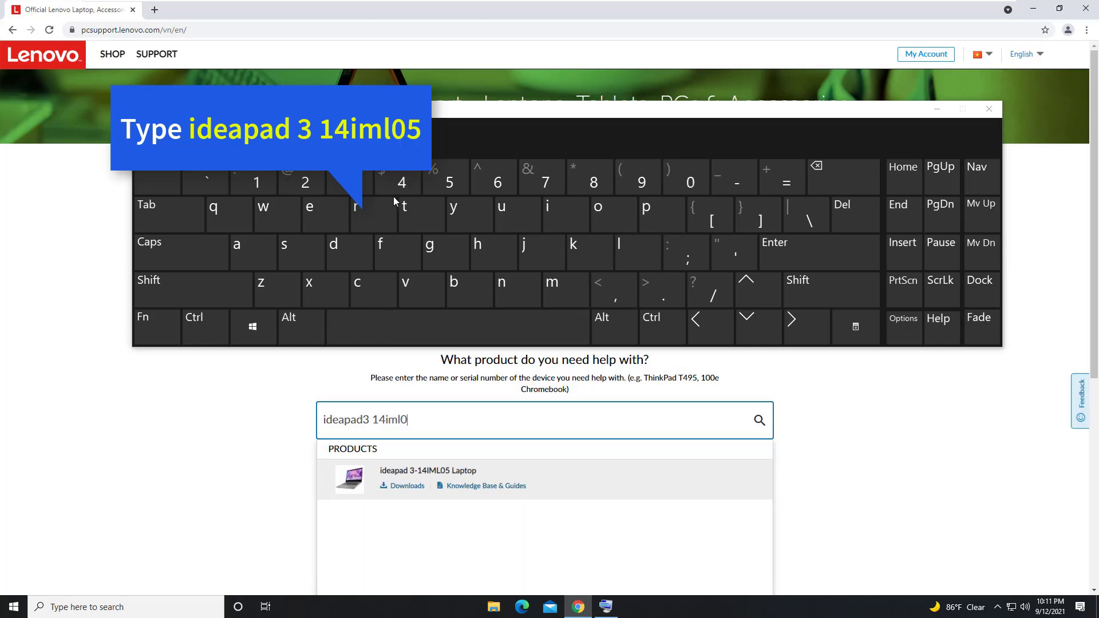
pyautogui.click(475, 470)
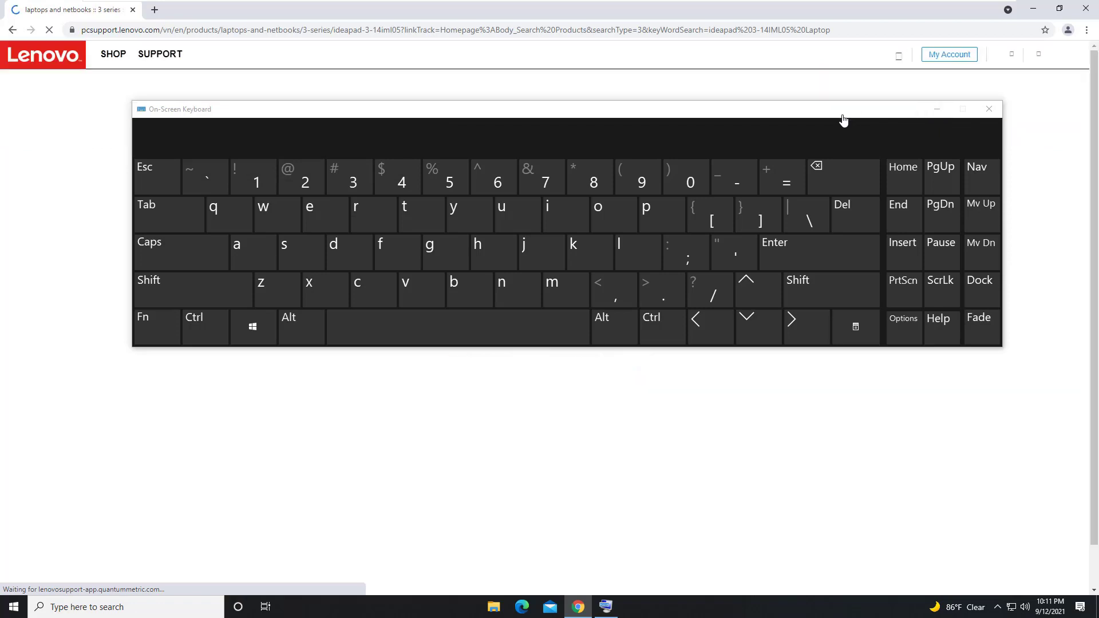
# Step: Open the laptop's Drivers & Software section in Manual Update mode
pyautogui.moveTo(808, 115)
pyautogui.mouseDown()
pyautogui.moveTo(810, 4)
pyautogui.moveTo(810, 19)
pyautogui.mouseUp()
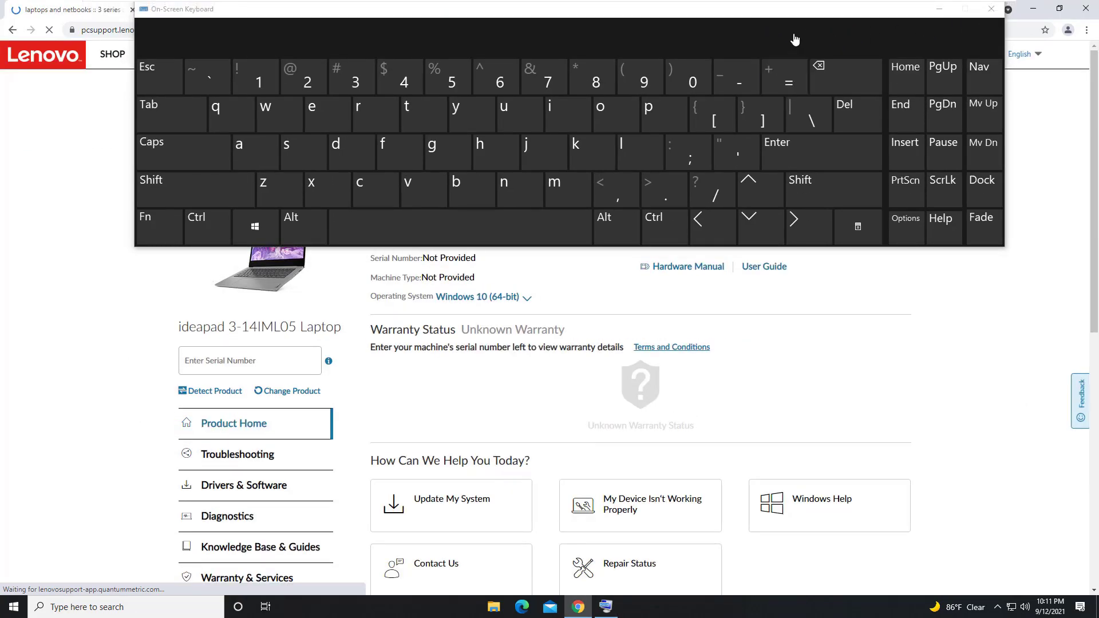
pyautogui.scroll(-2, 847, 369)
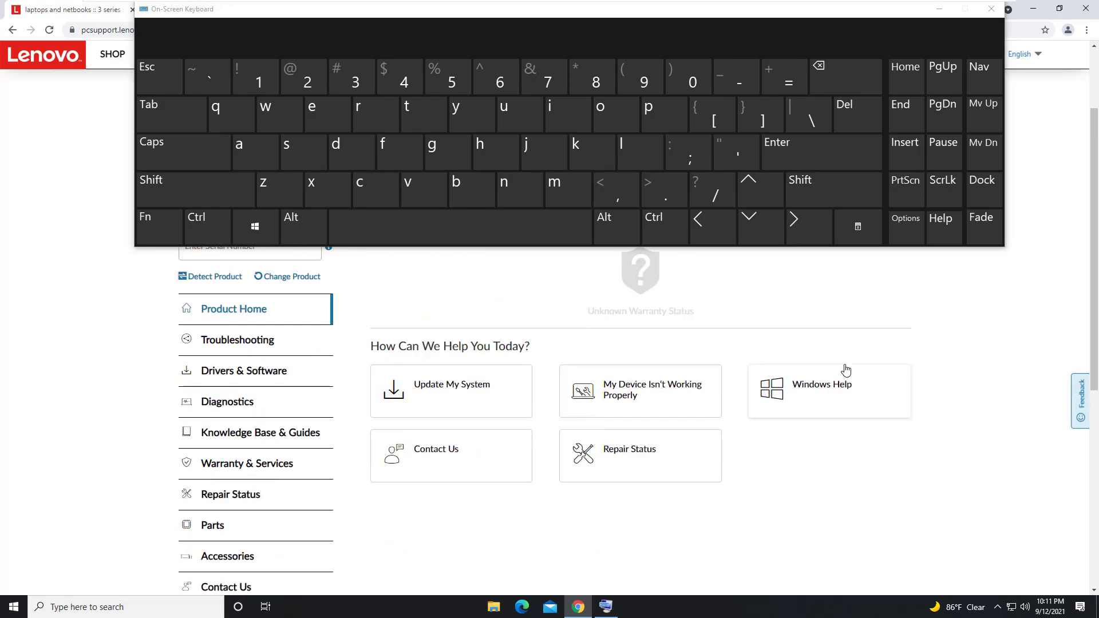
pyautogui.click(276, 379)
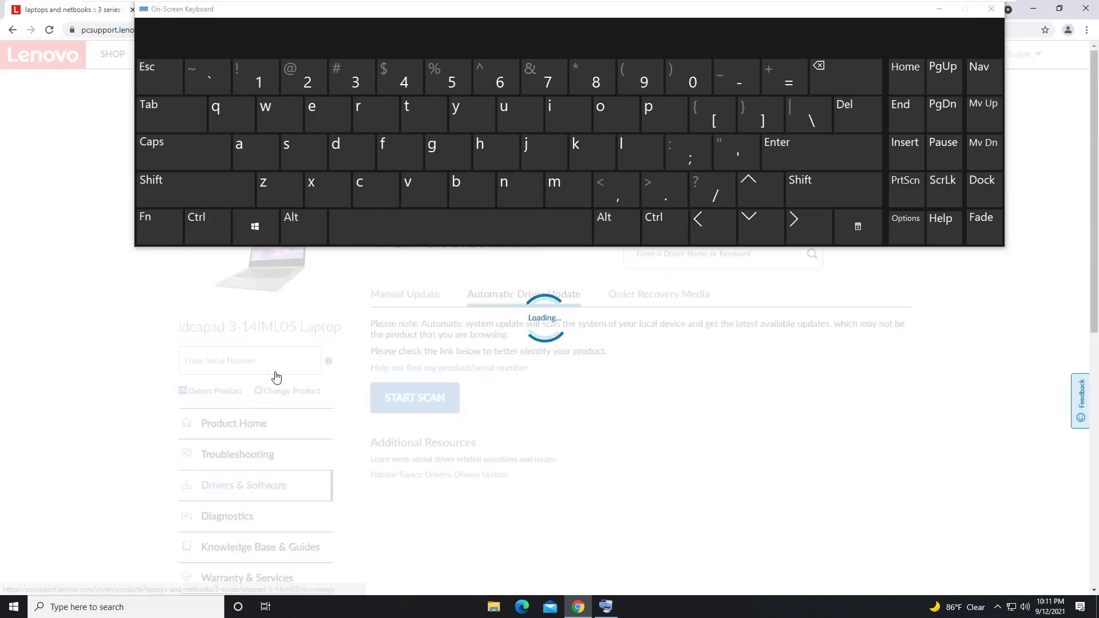
pyautogui.click(940, 8)
pyautogui.scroll(-1, 582, 406)
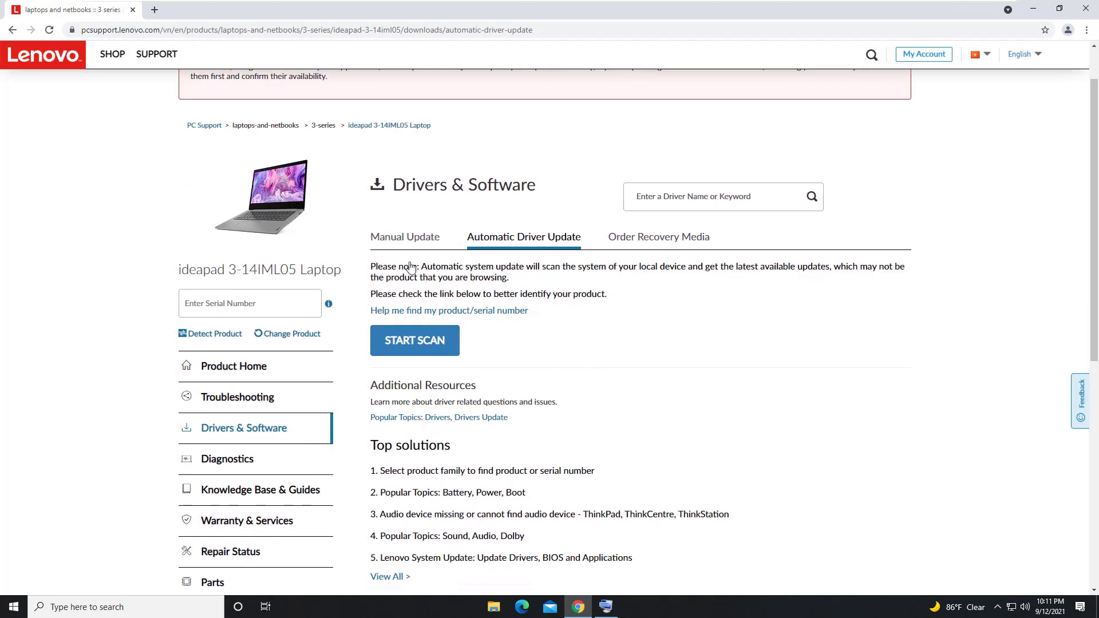
pyautogui.click(405, 243)
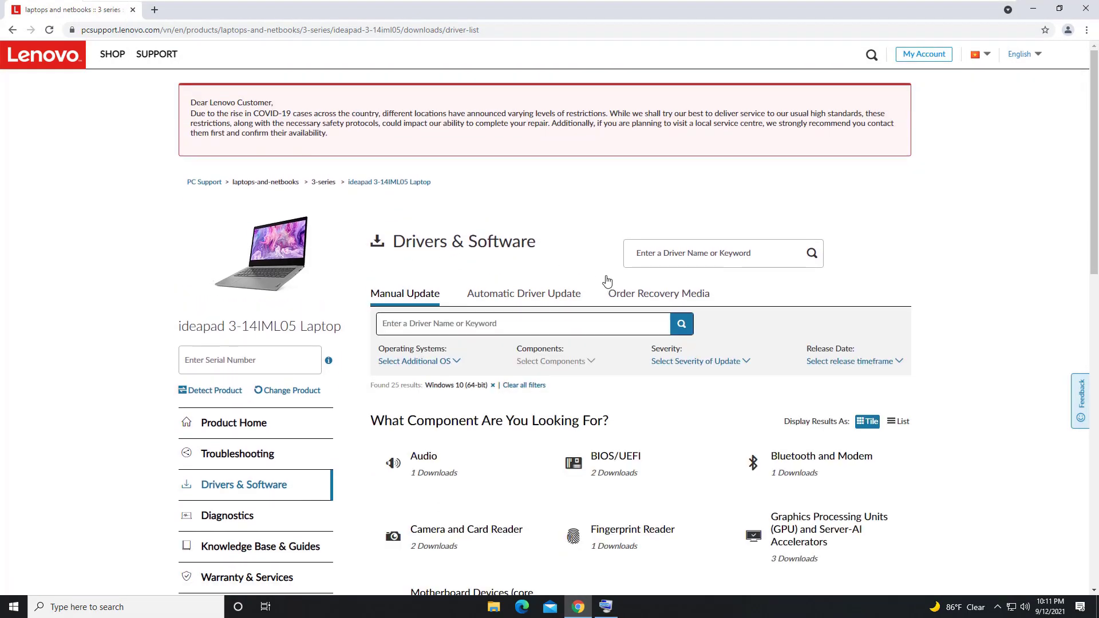
# Step: Download the Lenovo Fn and Function Keys driver under Mouse, Pen and Keyboard
pyautogui.scroll(-3, 608, 283)
pyautogui.scroll(-1, 609, 284)
pyautogui.scroll(-1, 608, 284)
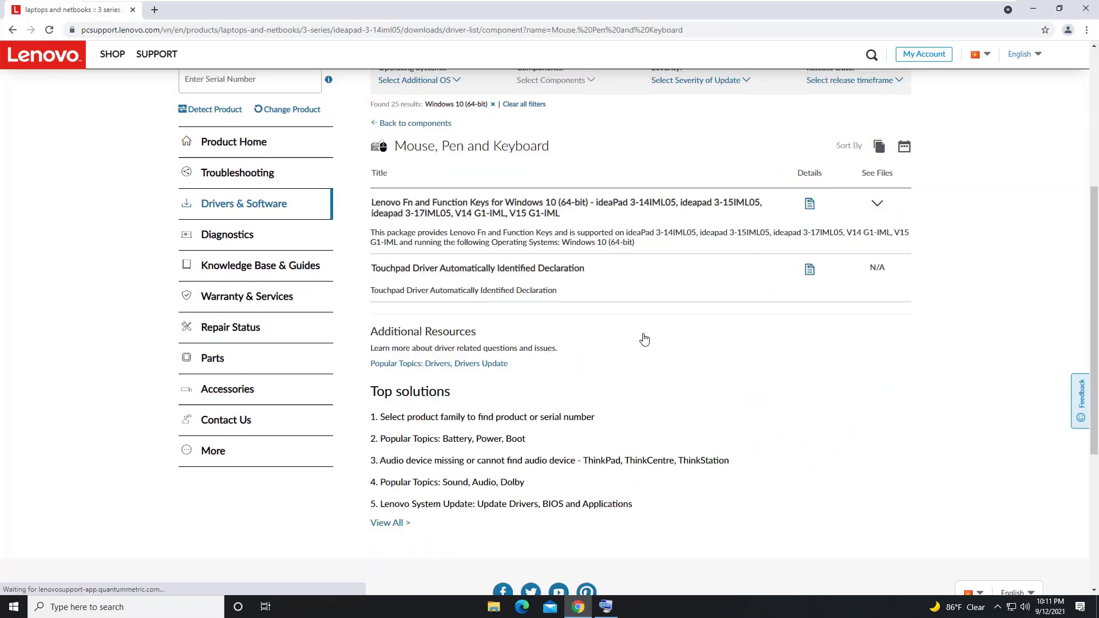
pyautogui.scroll(5, 645, 340)
pyautogui.scroll(-3, 576, 327)
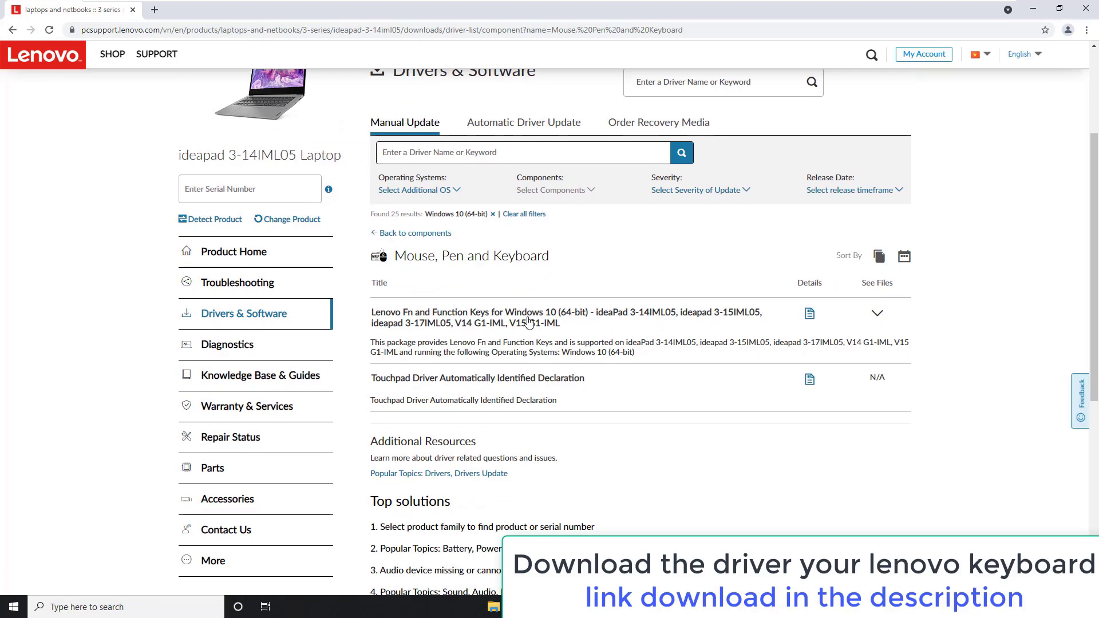
pyautogui.click(529, 322)
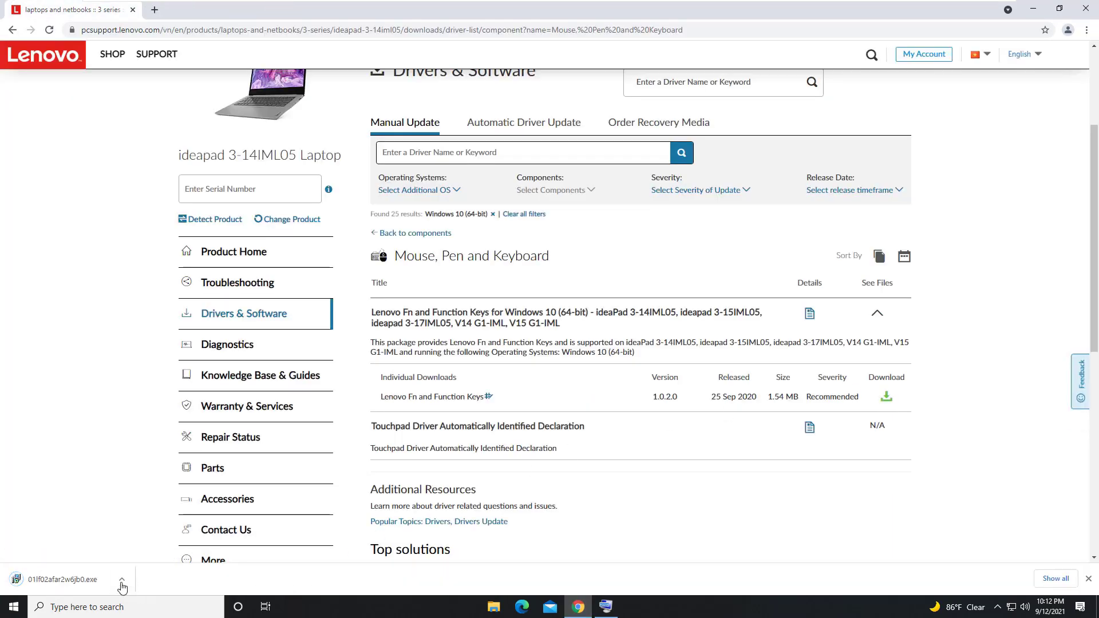
# Step: Run the downloaded Fn keys installer, completing the Energy Management Driver wizard
pyautogui.click(122, 579)
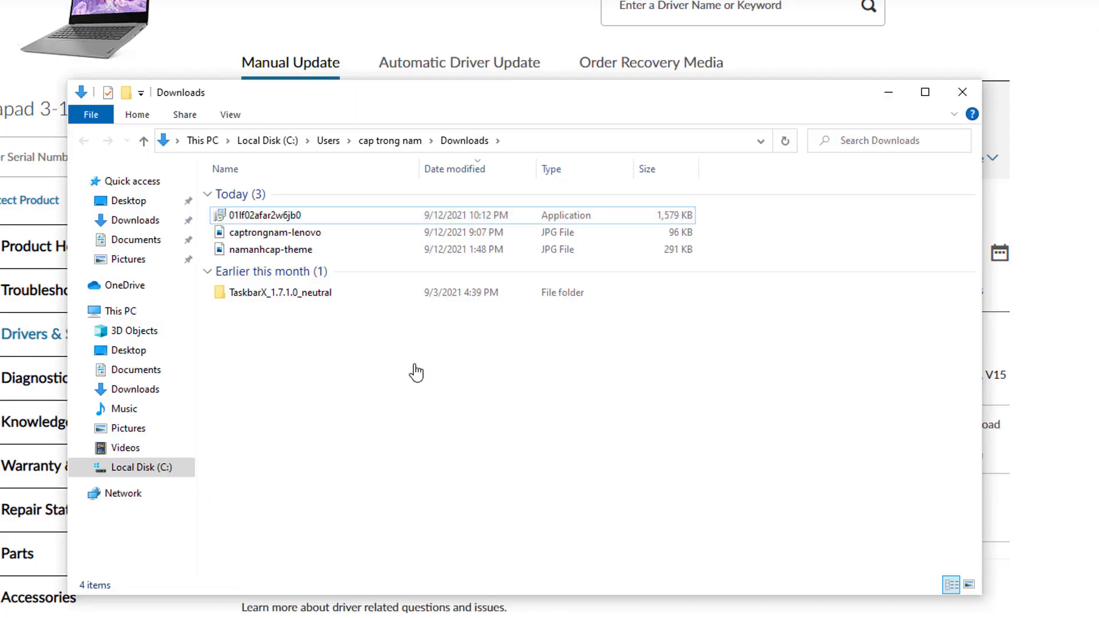
pyautogui.doubleClick(310, 222)
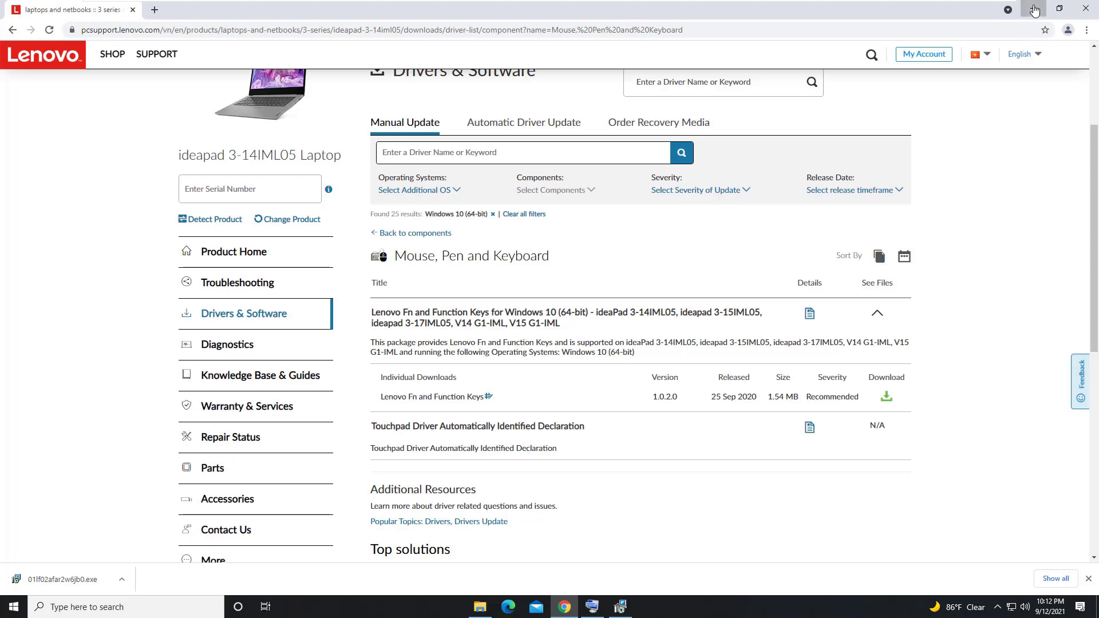
pyautogui.click(1033, 8)
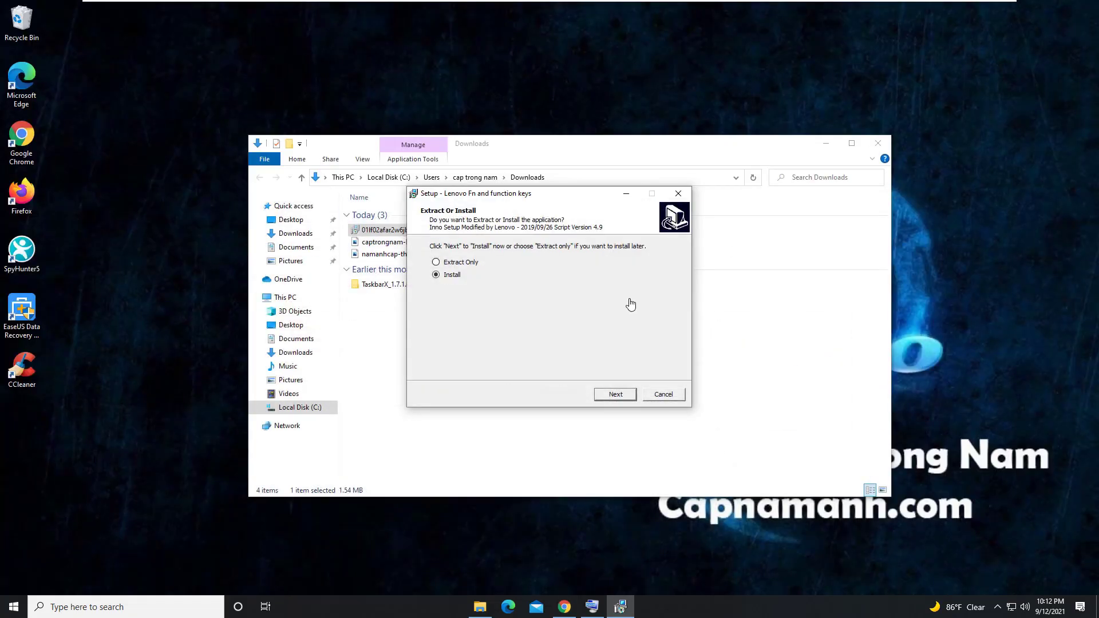
pyautogui.click(616, 394)
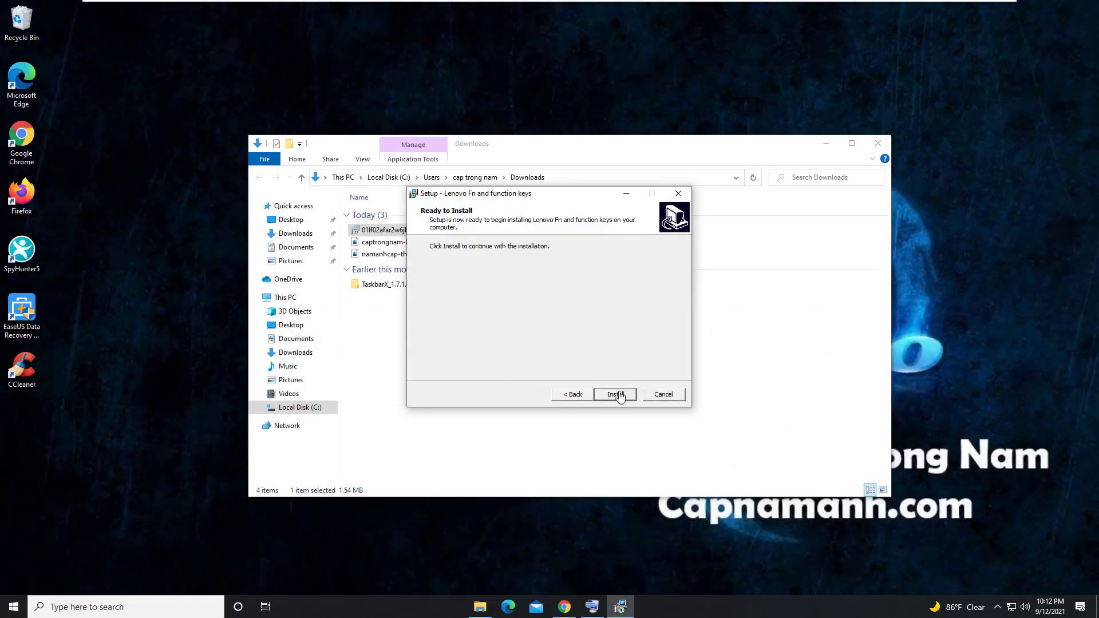
pyautogui.click(888, 147)
pyautogui.click(299, 298)
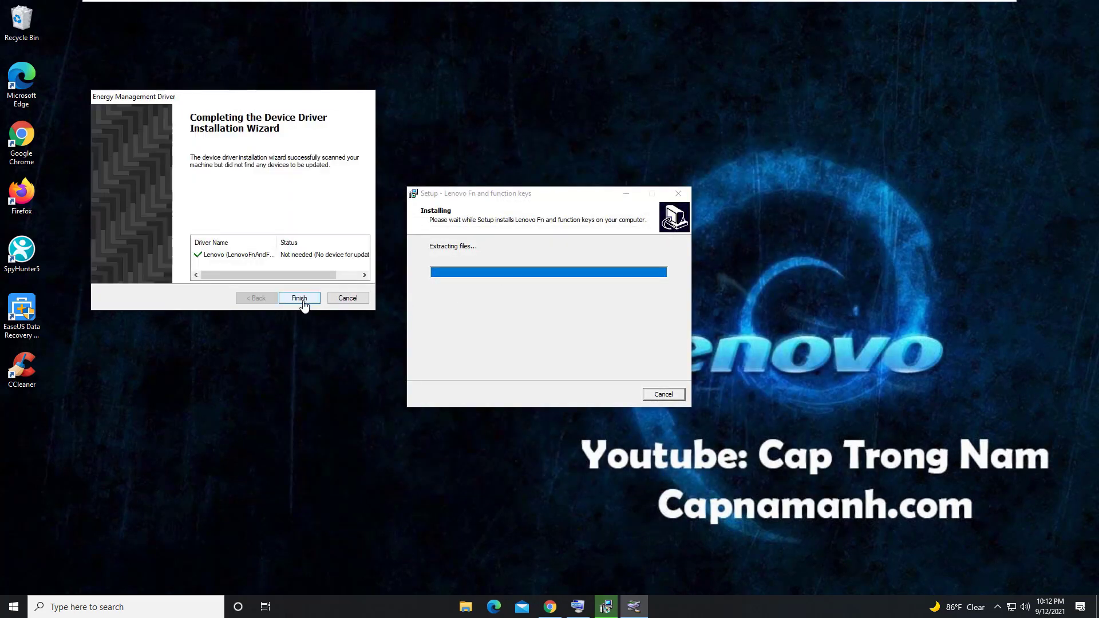
pyautogui.click(301, 299)
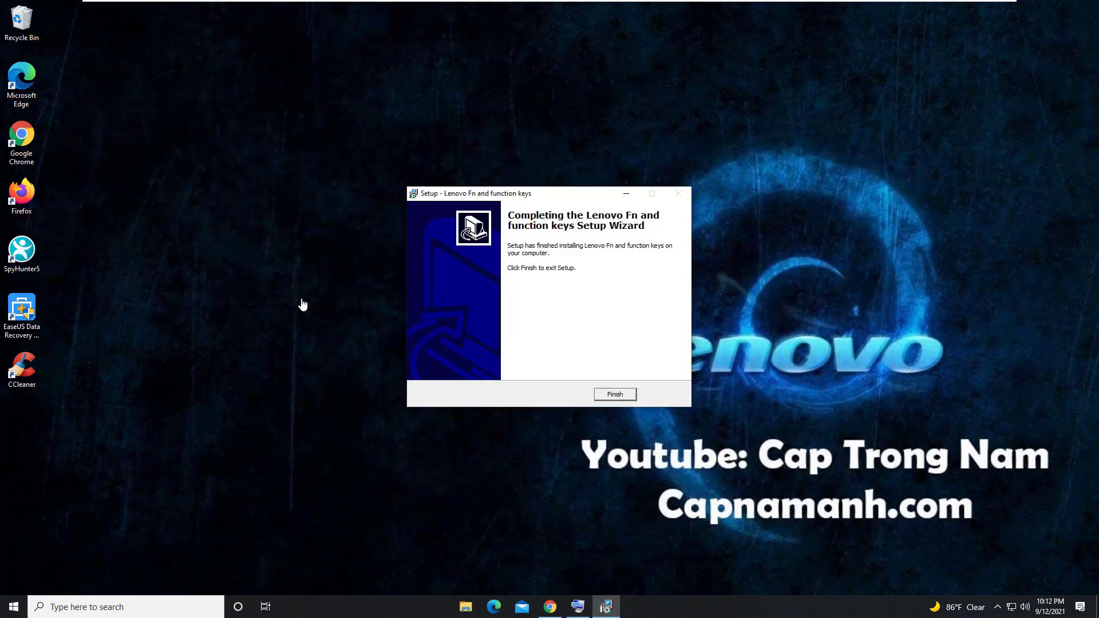
pyautogui.click(608, 389)
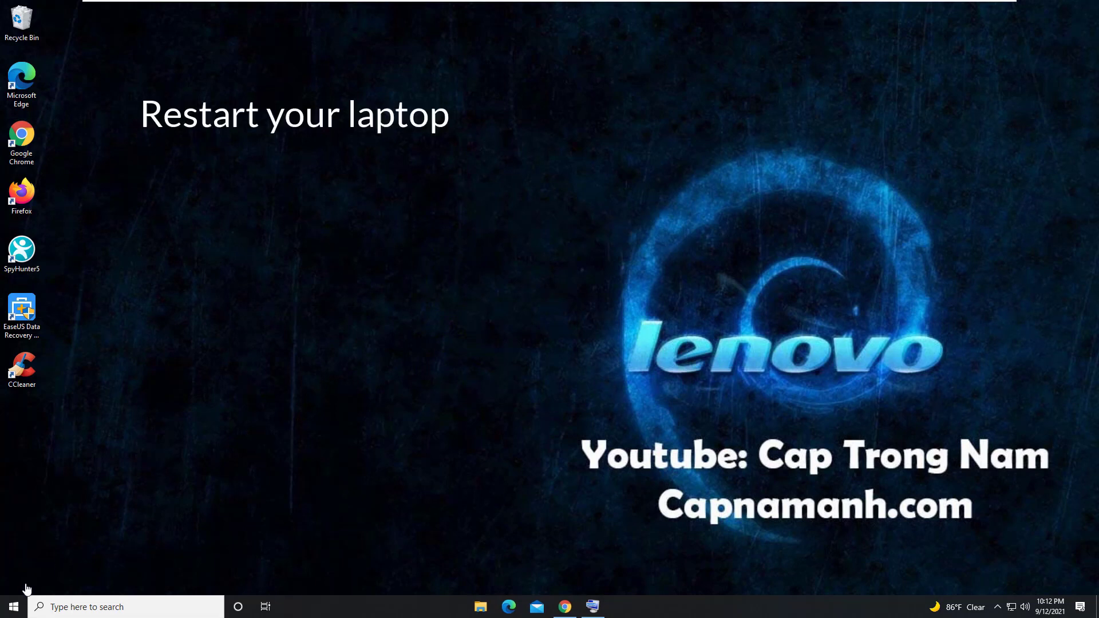
# Step: Restart the laptop from Start > Power so the new keyboard driver loads
pyautogui.click(15, 605)
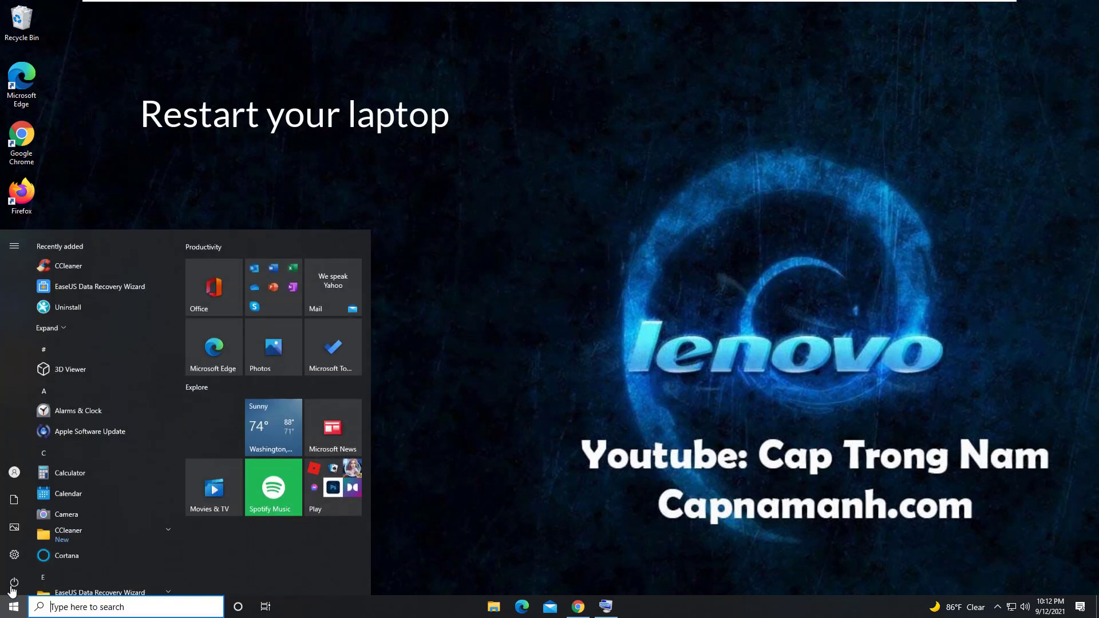
pyautogui.click(14, 581)
pyautogui.click(50, 555)
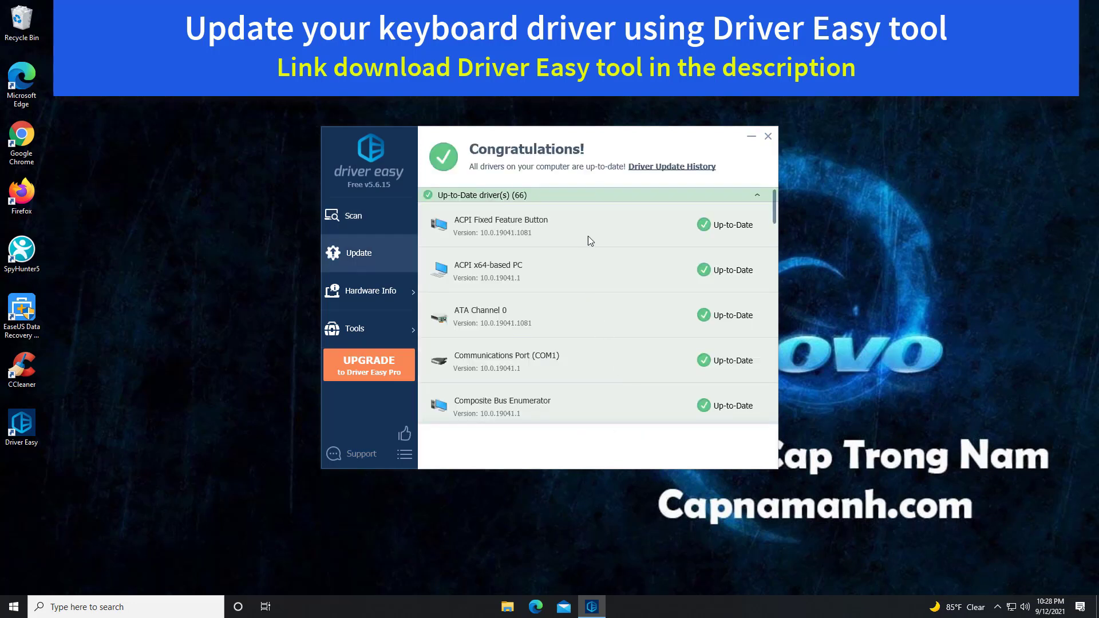
# Step: Scroll Driver Easy's up-to-date list down to the Intel Xeon CPU and Microsoft AC Adapter
pyautogui.scroll(-2, 640, 265)
pyautogui.scroll(-2, 641, 275)
pyautogui.scroll(-3, 642, 280)
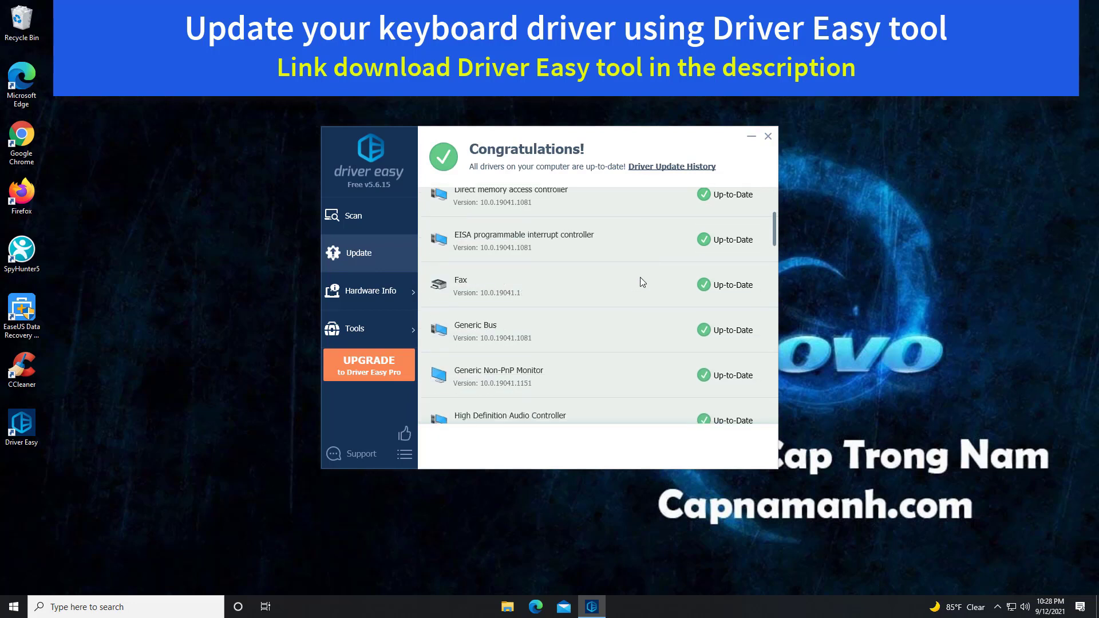
pyautogui.scroll(-3, 641, 282)
pyautogui.scroll(-3, 641, 294)
pyautogui.scroll(-3, 644, 312)
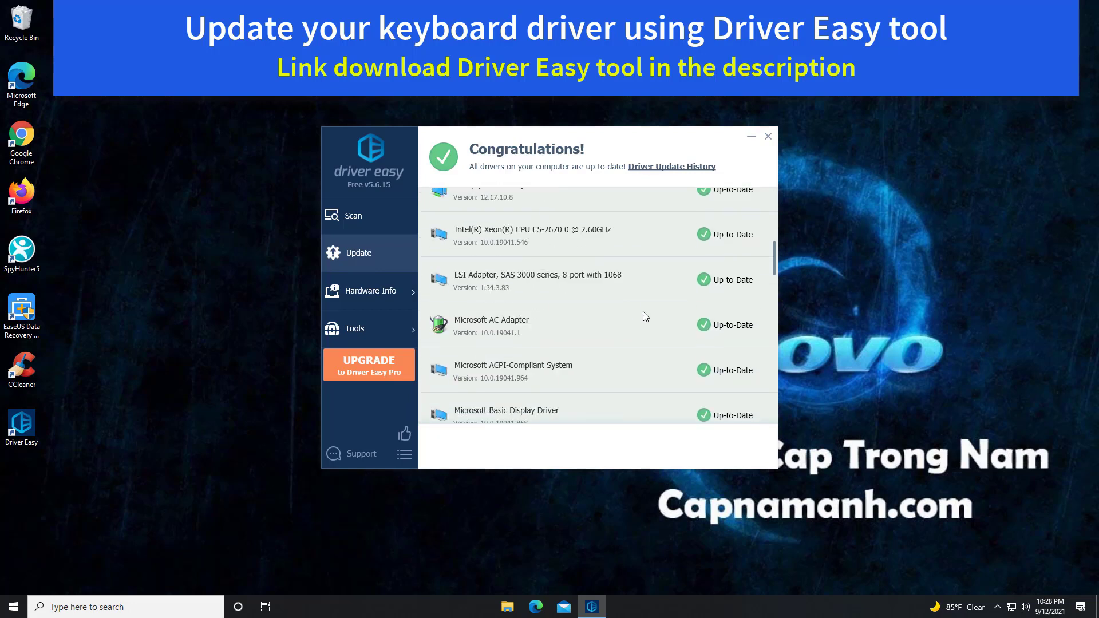